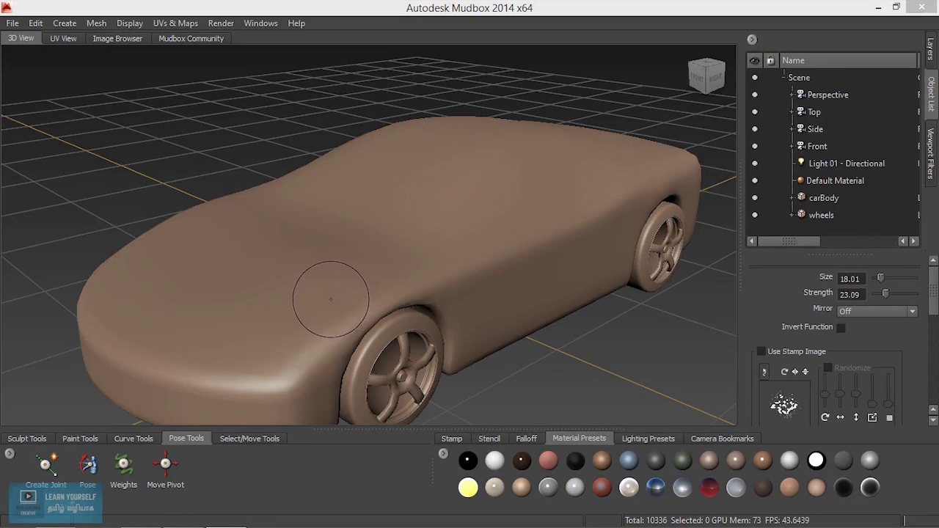
# Step: Turn on wireframe display for the car body and orbit in to inspect its polygon edges
pyautogui.moveTo(444, 311)
pyautogui.keyDown('alt'); pyautogui.mouseDown()
pyautogui.moveTo(437, 292)
pyautogui.moveTo(447, 313)
pyautogui.mouseUp(); pyautogui.keyUp('alt')
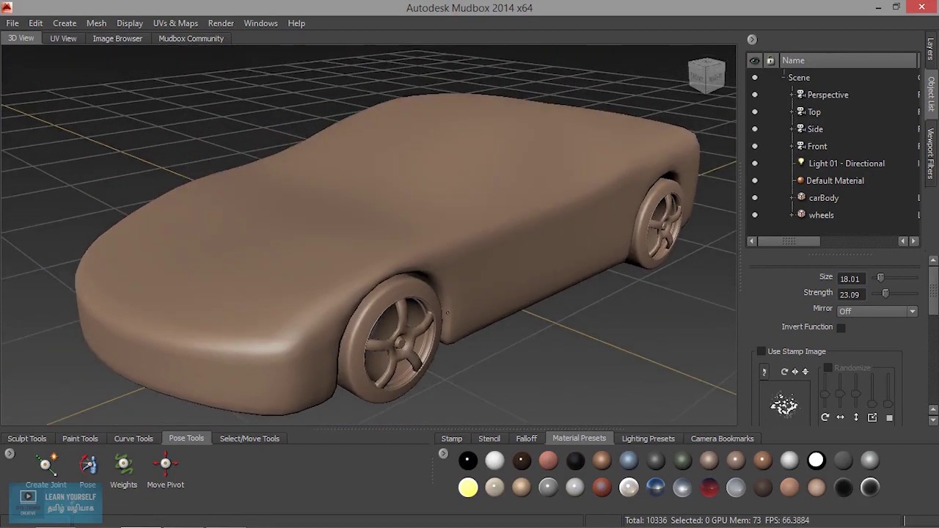
pyautogui.rightClick(466, 212)
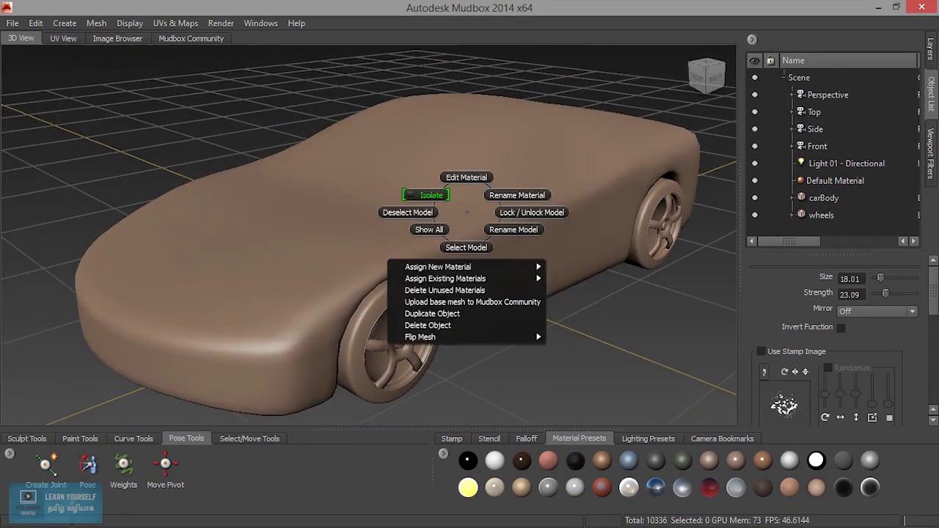
pyautogui.moveTo(600, 341); pyautogui.dragTo(590, 372, button='right')
pyautogui.keyDown('alt'); pyautogui.moveTo(567, 354); pyautogui.dragTo(419, 272); pyautogui.keyUp('alt')
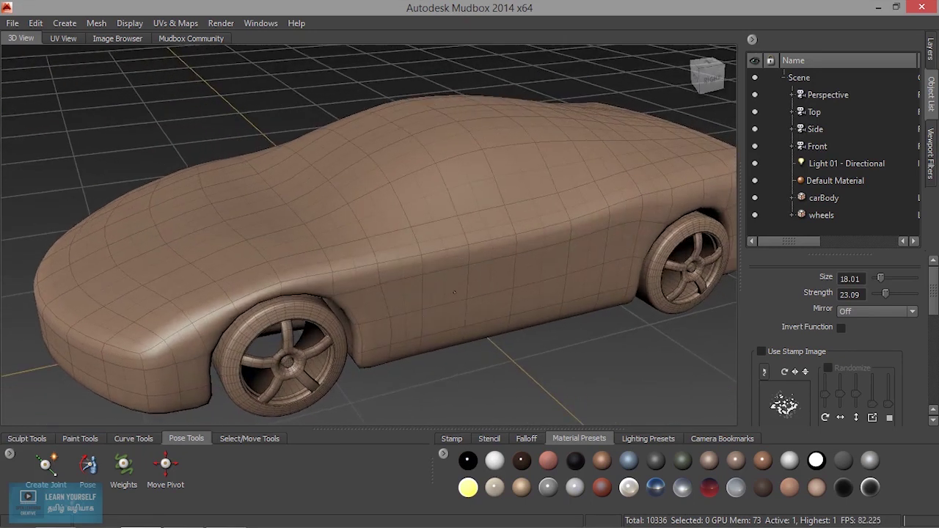
pyautogui.moveTo(419, 272)
pyautogui.keyDown('alt'); pyautogui.mouseDown(button='right')
pyautogui.moveTo(482, 272)
pyautogui.moveTo(455, 272)
pyautogui.mouseUp(button='right'); pyautogui.keyUp('alt')
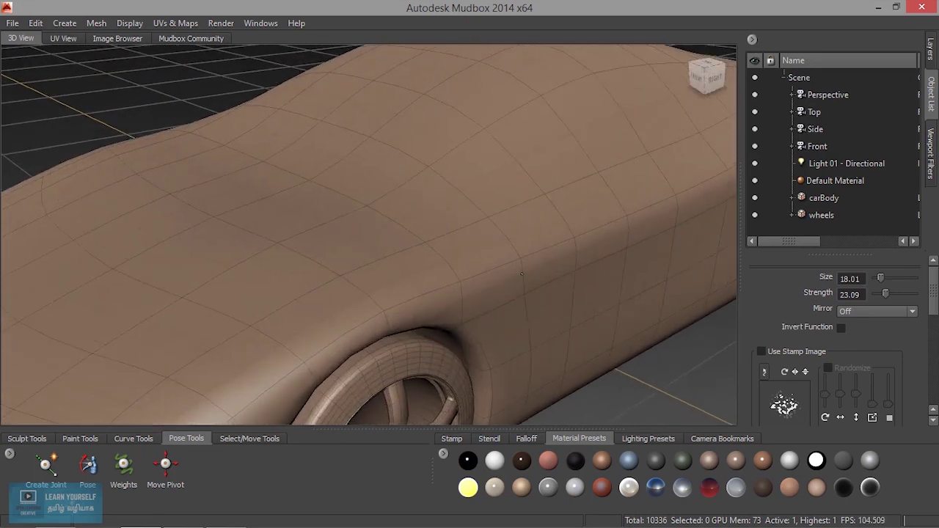
pyautogui.keyDown('alt'); pyautogui.moveTo(455, 272); pyautogui.dragTo(427, 265); pyautogui.keyUp('alt')
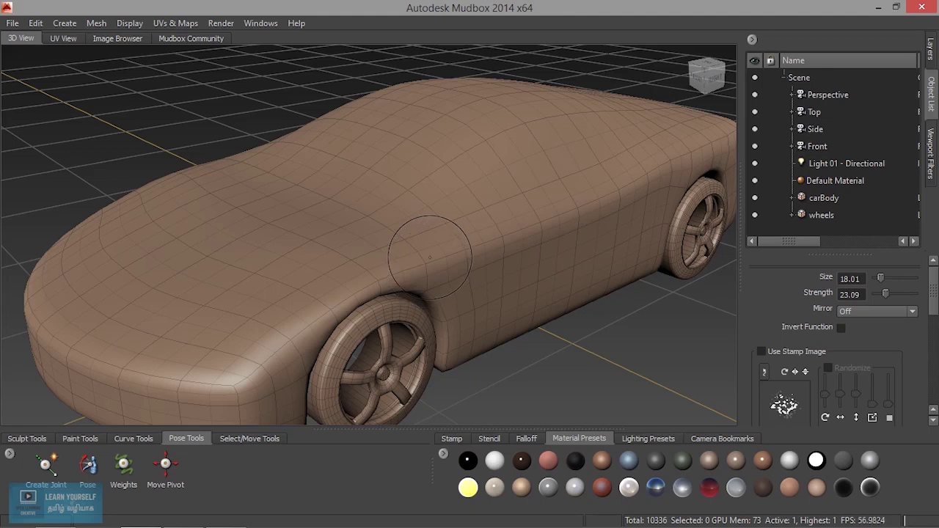
# Step: Subdivide the car body twice to level 3 (40,936 polygons) and reframe the whole car
pyautogui.hotkey('shift', 'd')
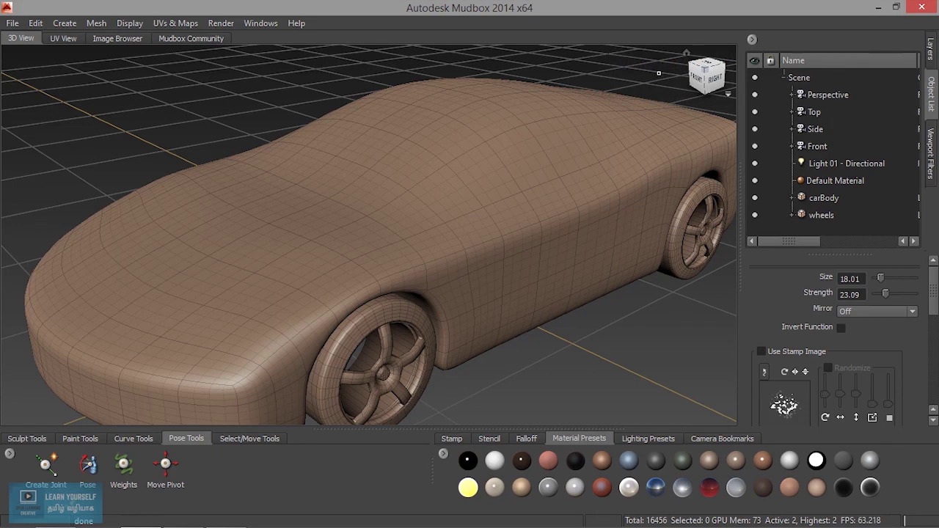
pyautogui.hotkey('shift', 'd')
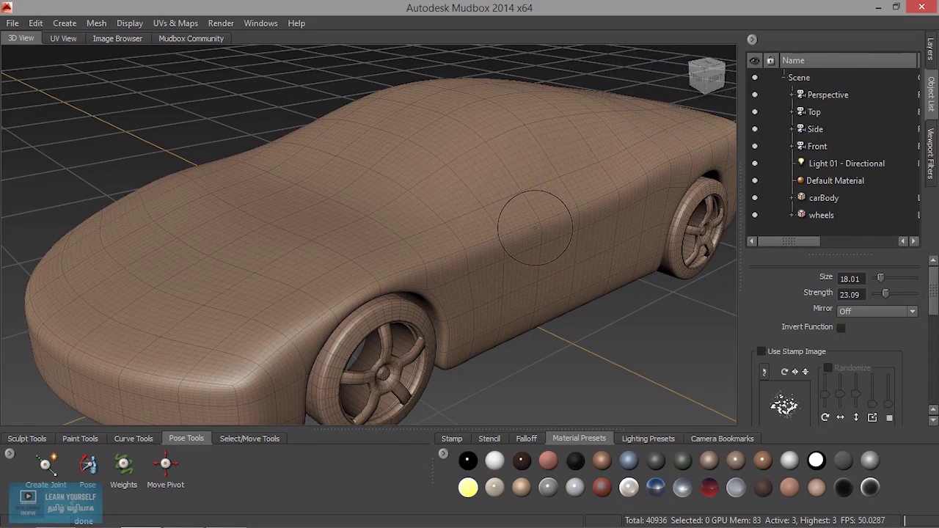
pyautogui.keyDown('alt'); pyautogui.moveTo(486, 224); pyautogui.dragTo(566, 326, button='right'); pyautogui.keyUp('alt')
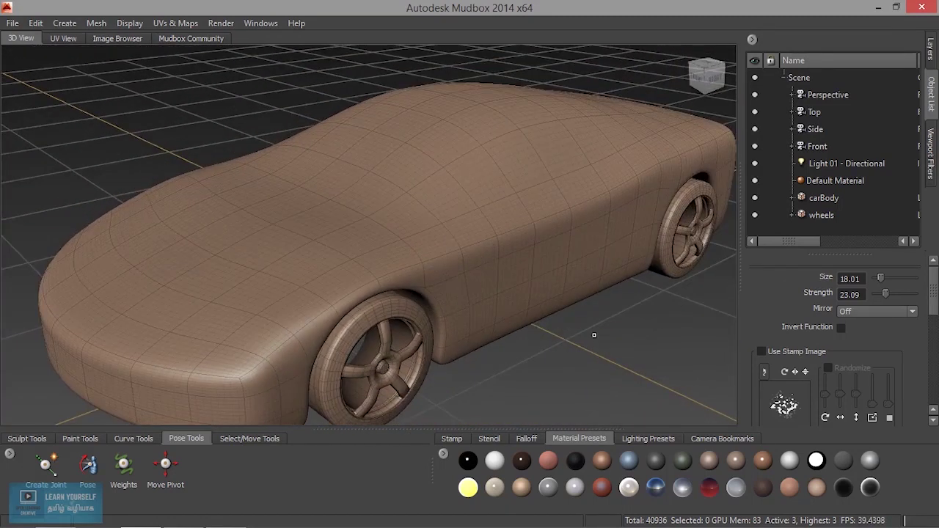
pyautogui.keyDown('shift'); pyautogui.rightClick(657, 344); pyautogui.keyUp('shift')
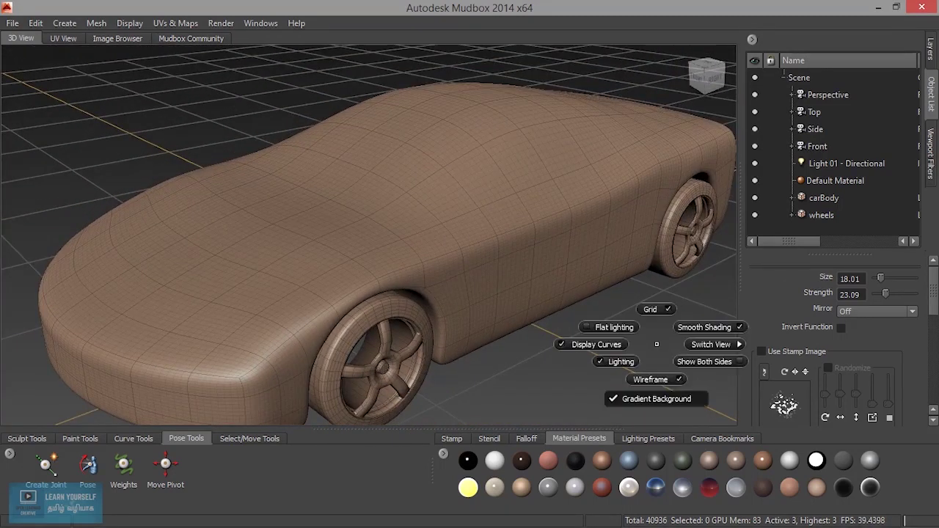
# Step: Hide the wireframe and zoom in on the car's front body panel
pyautogui.click(675, 380)
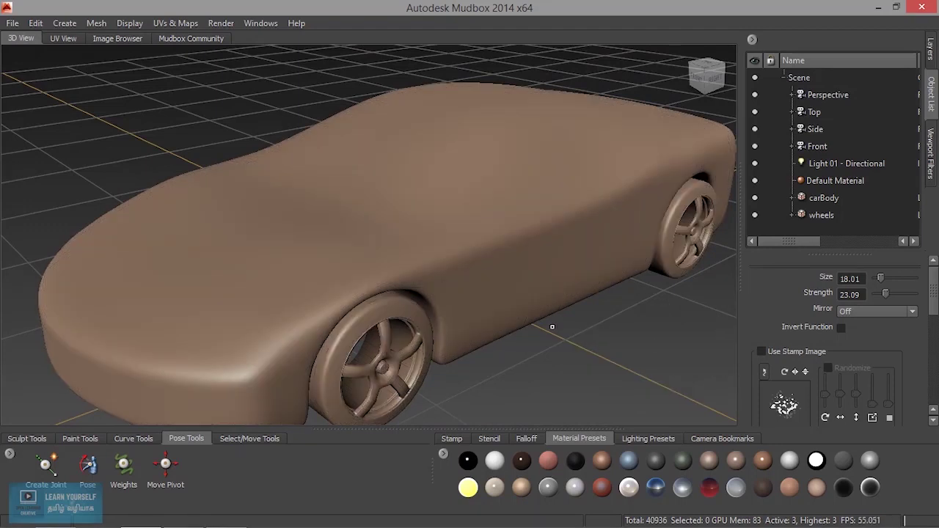
pyautogui.moveTo(565, 331)
pyautogui.keyDown('alt'); pyautogui.mouseDown(button='right')
pyautogui.moveTo(506, 329)
pyautogui.moveTo(411, 345)
pyautogui.mouseUp(button='right'); pyautogui.keyUp('alt')
pyautogui.moveTo(411, 345)
pyautogui.keyDown('alt'); pyautogui.mouseDown()
pyautogui.moveTo(278, 367)
pyautogui.moveTo(220, 389)
pyautogui.mouseUp(); pyautogui.keyUp('alt')
pyautogui.keyDown('alt'); pyautogui.moveTo(220, 388); pyautogui.dragTo(151, 417, button='right'); pyautogui.keyUp('alt')
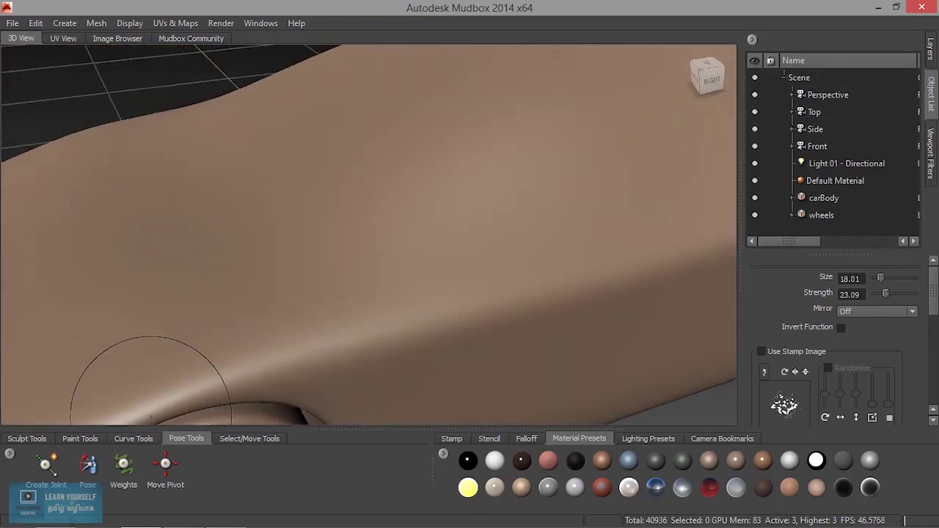
# Step: Sculpt a raised S-shaped ridge onto the body panel with the Sculpt brush
pyautogui.click(26, 438)
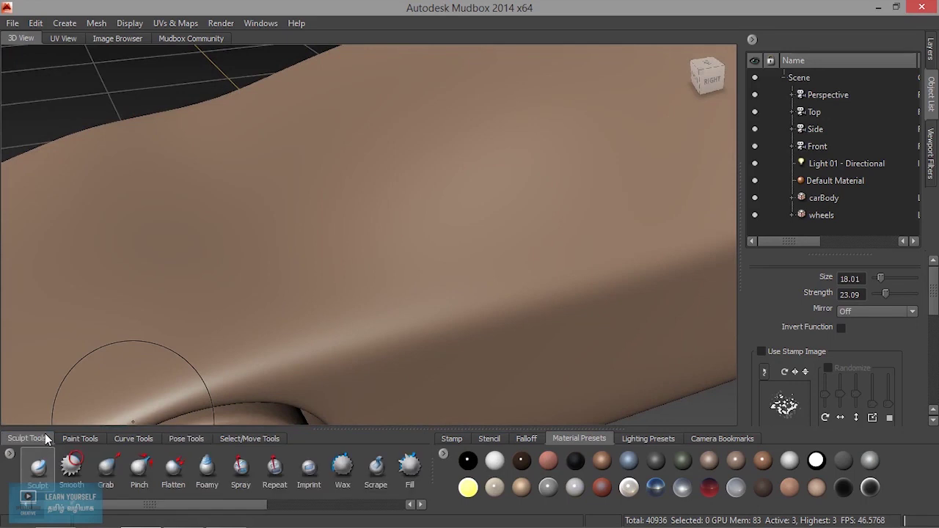
pyautogui.moveTo(147, 256)
pyautogui.mouseDown()
pyautogui.moveTo(143, 236)
pyautogui.moveTo(217, 235)
pyautogui.moveTo(322, 176)
pyautogui.moveTo(388, 118)
pyautogui.mouseUp()
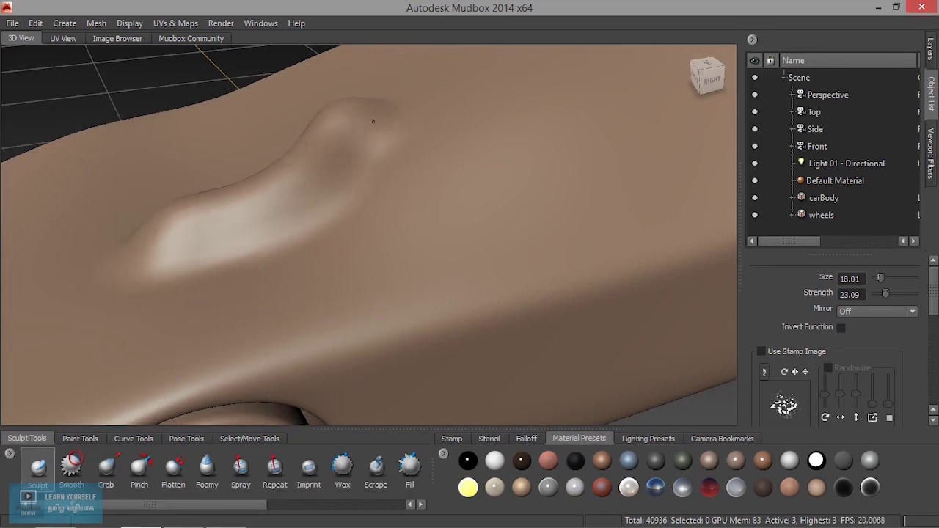
pyautogui.moveTo(319, 210)
pyautogui.keyDown('alt'); pyautogui.mouseDown()
pyautogui.moveTo(403, 211)
pyautogui.moveTo(330, 266)
pyautogui.moveTo(305, 272)
pyautogui.moveTo(327, 258)
pyautogui.mouseUp(); pyautogui.keyUp('alt')
# Step: Undo the S-shaped ridge and sculpt a thinner curved ridge down the panel
pyautogui.hotkey('ctrl', 'z')
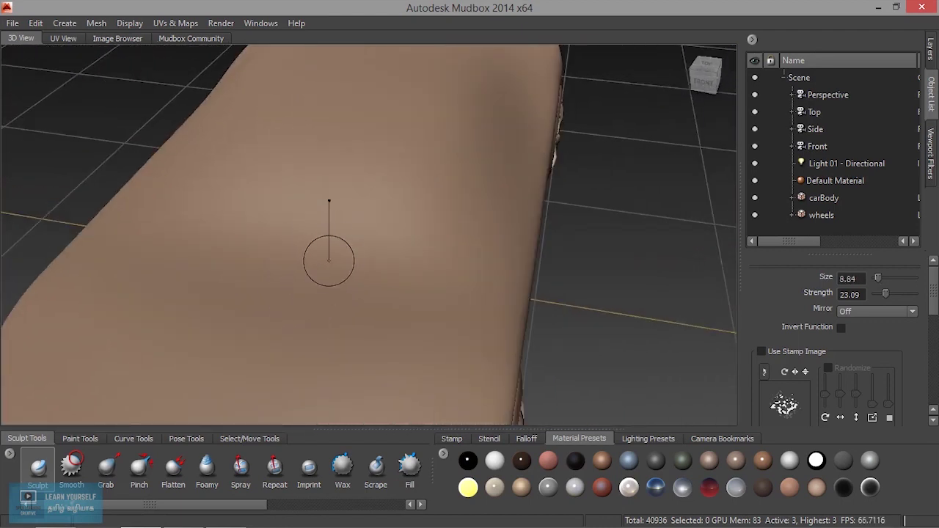
pyautogui.moveTo(394, 161)
pyautogui.mouseDown()
pyautogui.moveTo(382, 273)
pyautogui.moveTo(335, 339)
pyautogui.moveTo(236, 367)
pyautogui.mouseUp()
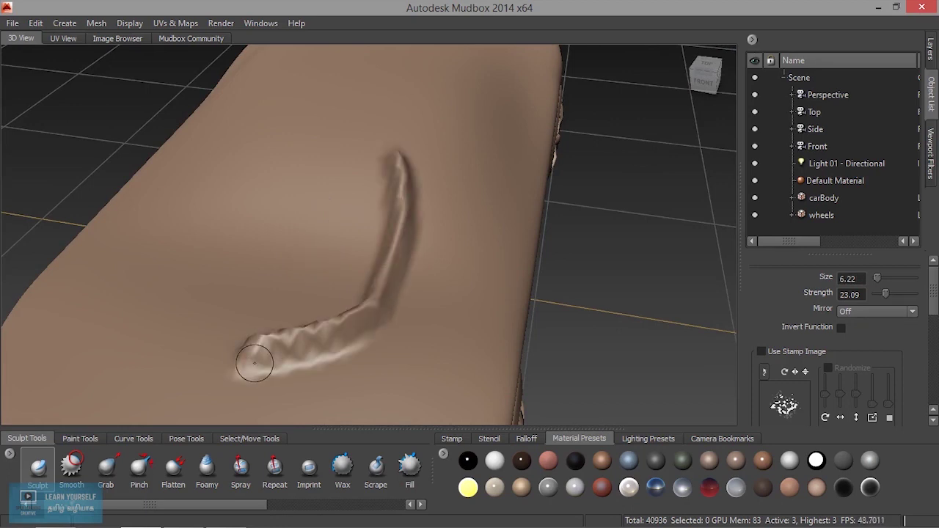
pyautogui.moveTo(261, 348)
pyautogui.keyDown('alt'); pyautogui.mouseDown(button='right')
pyautogui.moveTo(382, 309)
pyautogui.moveTo(255, 295)
pyautogui.mouseUp(button='right'); pyautogui.keyUp('alt')
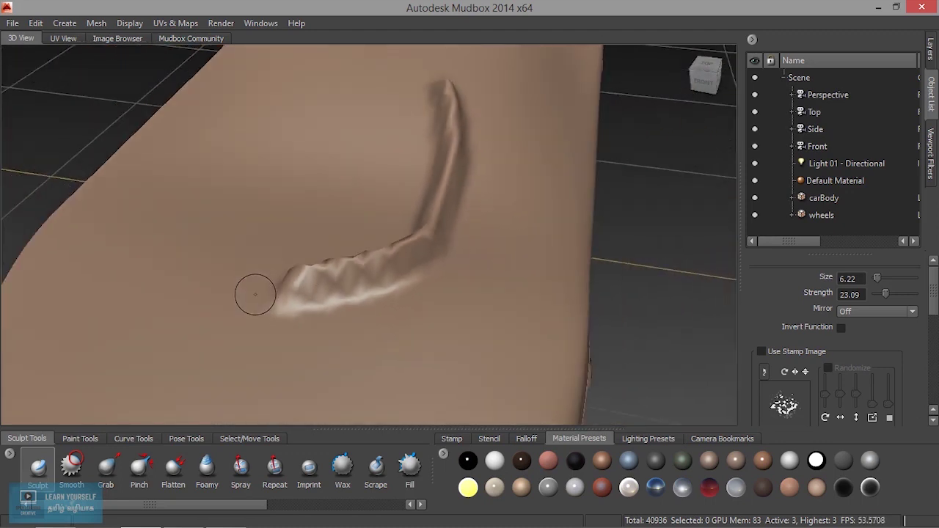
# Step: Subdivide the mesh twice more to level 5 (530,536 polygons)
pyautogui.hotkey('shift', 'd')
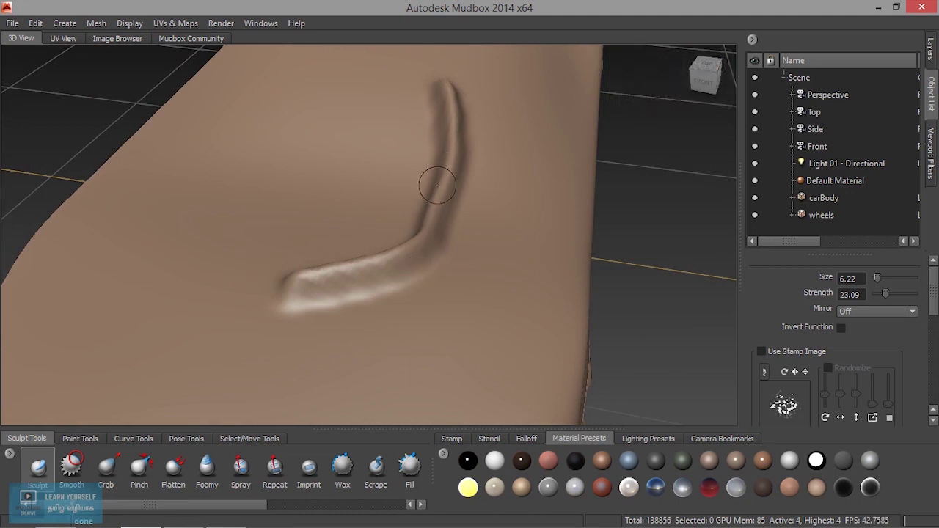
pyautogui.moveTo(481, 245)
pyautogui.keyDown('alt'); pyautogui.mouseDown()
pyautogui.moveTo(458, 253)
pyautogui.moveTo(445, 289)
pyautogui.moveTo(587, 155)
pyautogui.mouseUp(); pyautogui.keyUp('alt')
pyautogui.hotkey('shift', 'd')
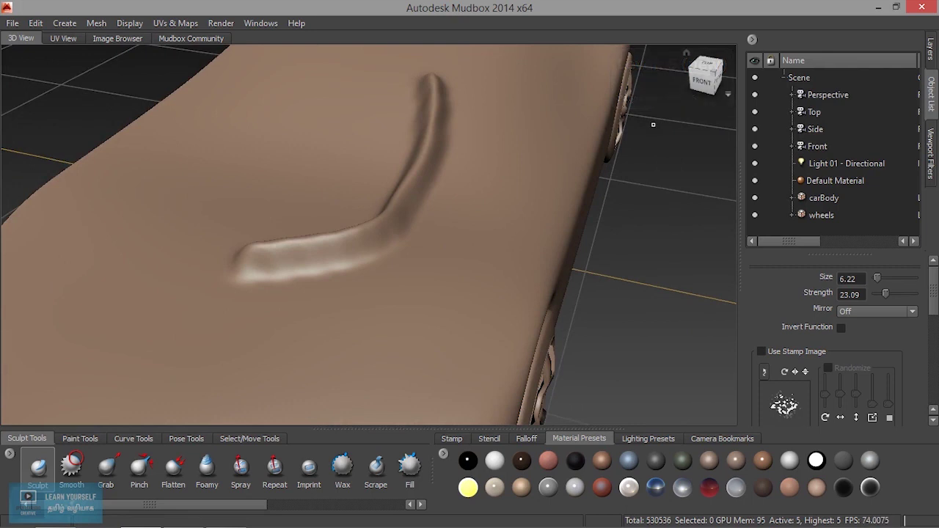
pyautogui.moveTo(450, 245)
pyautogui.keyDown('alt'); pyautogui.mouseDown()
pyautogui.moveTo(460, 280)
pyautogui.moveTo(583, 256)
pyautogui.moveTo(241, 258)
pyautogui.mouseUp(); pyautogui.keyUp('alt')
# Step: Zoom onto the ridge and sculpt a second and third curved stroke beside it
pyautogui.scroll(-3, 456, 292)
pyautogui.scroll(-3, 457, 292)
pyautogui.scroll(-5, 582, 255)
pyautogui.scroll(5, 240, 259)
pyautogui.keyDown('alt'); pyautogui.moveTo(241, 258); pyautogui.dragTo(390, 278, button='right'); pyautogui.keyUp('alt')
pyautogui.moveTo(382, 270)
pyautogui.keyDown('alt'); pyautogui.mouseDown()
pyautogui.moveTo(404, 254)
pyautogui.moveTo(379, 256)
pyautogui.moveTo(357, 237)
pyautogui.mouseUp(); pyautogui.keyUp('alt')
pyautogui.moveTo(345, 167)
pyautogui.mouseDown()
pyautogui.moveTo(344, 189)
pyautogui.moveTo(256, 294)
pyautogui.moveTo(279, 348)
pyautogui.moveTo(380, 312)
pyautogui.moveTo(408, 269)
pyautogui.moveTo(436, 251)
pyautogui.mouseUp()
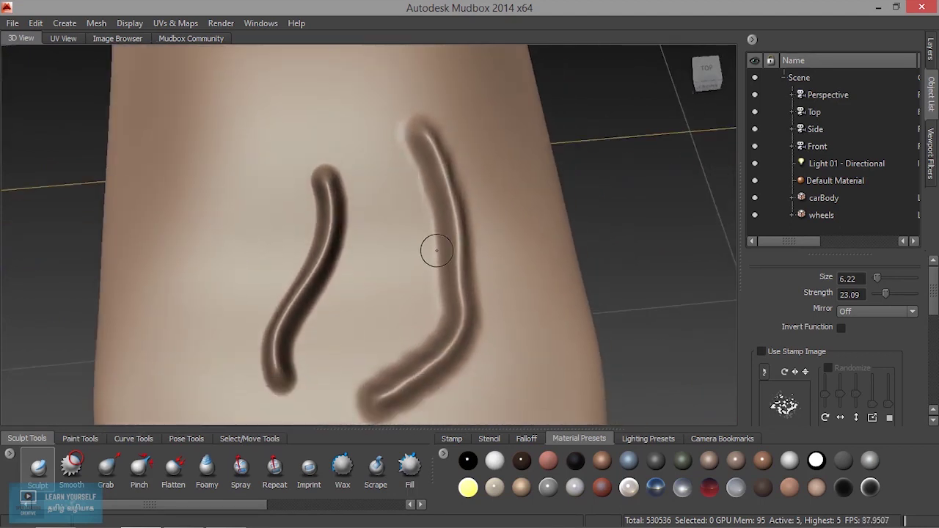
pyautogui.moveTo(386, 190)
pyautogui.mouseDown()
pyautogui.moveTo(374, 287)
pyautogui.moveTo(349, 345)
pyautogui.mouseUp()
# Step: Sculpt two more curved strokes to the right, then step the mesh down to level 4
pyautogui.keyDown('alt'); pyautogui.moveTo(415, 293); pyautogui.dragTo(396, 278); pyautogui.keyUp('alt')
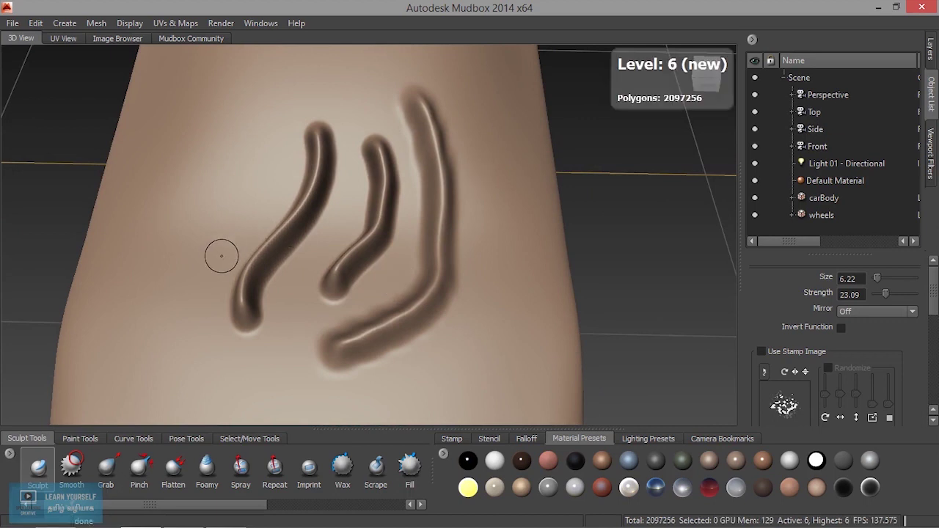
pyautogui.keyDown('alt'); pyautogui.moveTo(222, 256); pyautogui.dragTo(430, 237); pyautogui.keyUp('alt')
pyautogui.moveTo(499, 183)
pyautogui.mouseDown()
pyautogui.moveTo(424, 349)
pyautogui.moveTo(405, 316)
pyautogui.moveTo(408, 231)
pyautogui.moveTo(534, 209)
pyautogui.moveTo(566, 237)
pyautogui.mouseUp()
pyautogui.moveTo(527, 265)
pyautogui.keyDown('alt'); pyautogui.mouseDown()
pyautogui.moveTo(430, 254)
pyautogui.moveTo(576, 273)
pyautogui.moveTo(451, 297)
pyautogui.moveTo(599, 290)
pyautogui.moveTo(404, 351)
pyautogui.mouseUp(); pyautogui.keyUp('alt')
pyautogui.moveTo(305, 334)
pyautogui.keyDown('alt'); pyautogui.mouseDown()
pyautogui.moveTo(417, 294)
pyautogui.moveTo(660, 237)
pyautogui.mouseUp(); pyautogui.keyUp('alt')
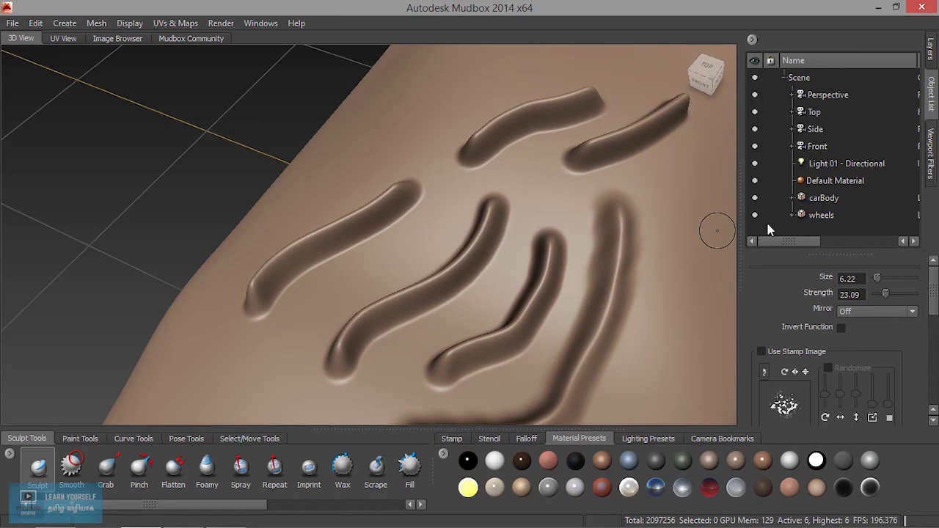
pyautogui.press('pagedown')
pyautogui.press('pagedown')
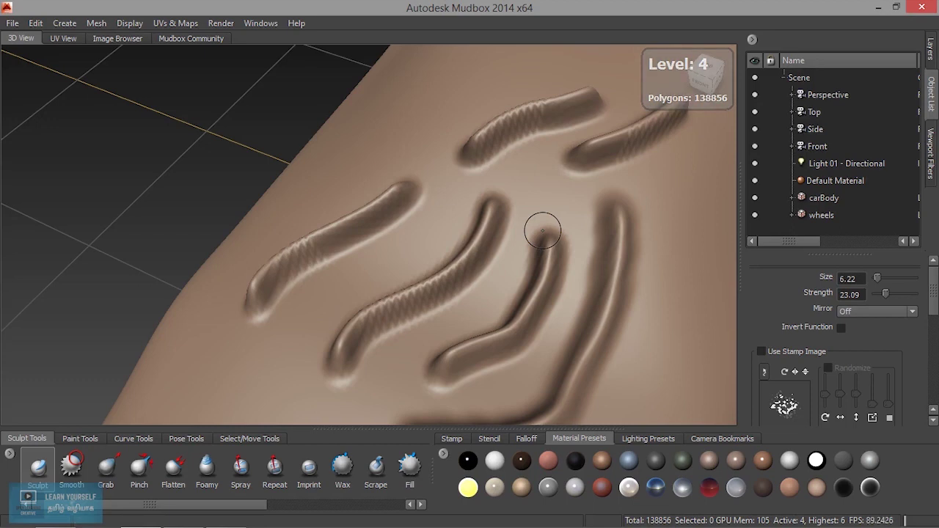
# Step: Step the car down to base level 0 (8,806 polygons) and orbit to a low side view
pyautogui.press('pagedown')
pyautogui.press('pagedown')
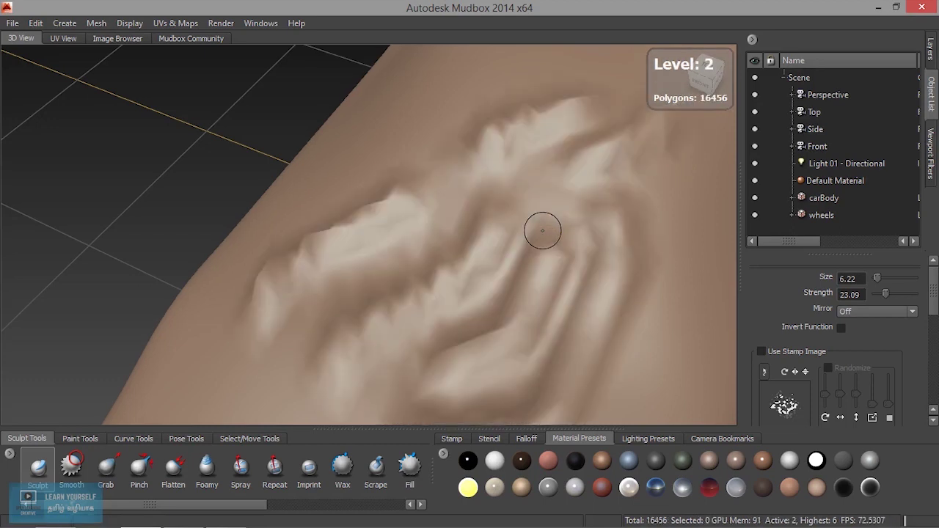
pyautogui.press('pagedown')
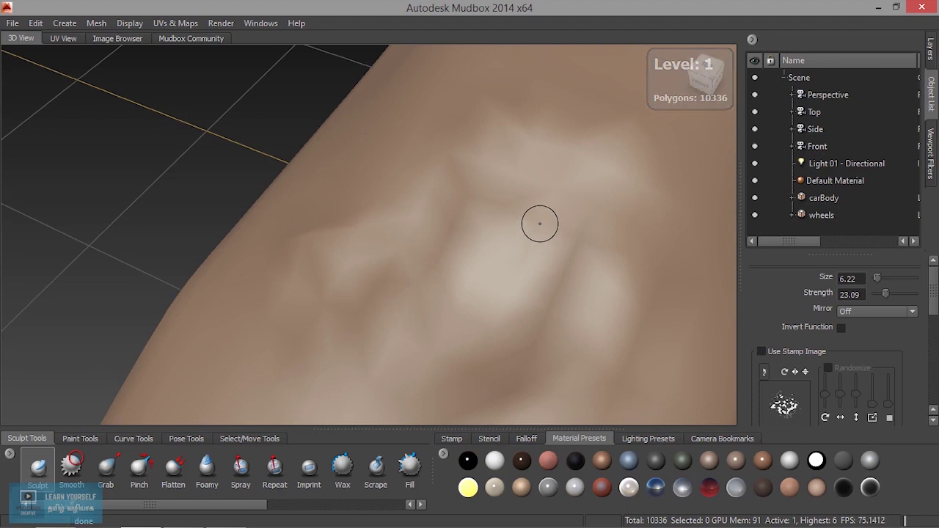
pyautogui.press('pagedown')
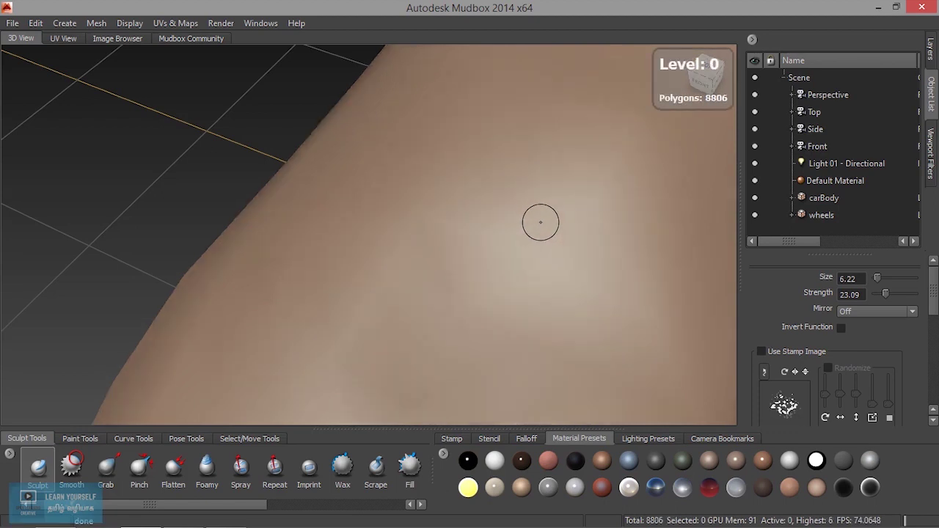
pyautogui.keyDown('alt'); pyautogui.moveTo(541, 222); pyautogui.dragTo(491, 251, button='right'); pyautogui.keyUp('alt')
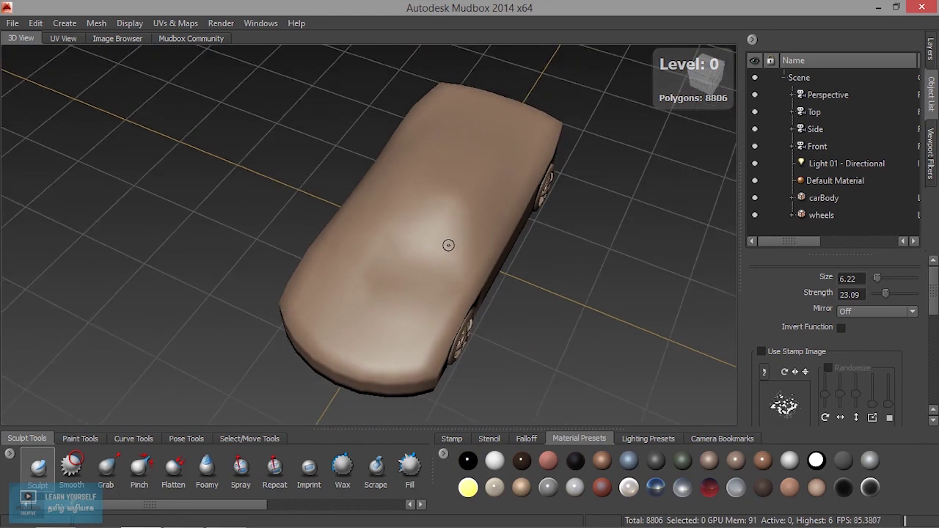
pyautogui.keyDown('alt'); pyautogui.moveTo(491, 251); pyautogui.dragTo(461, 254); pyautogui.keyUp('alt')
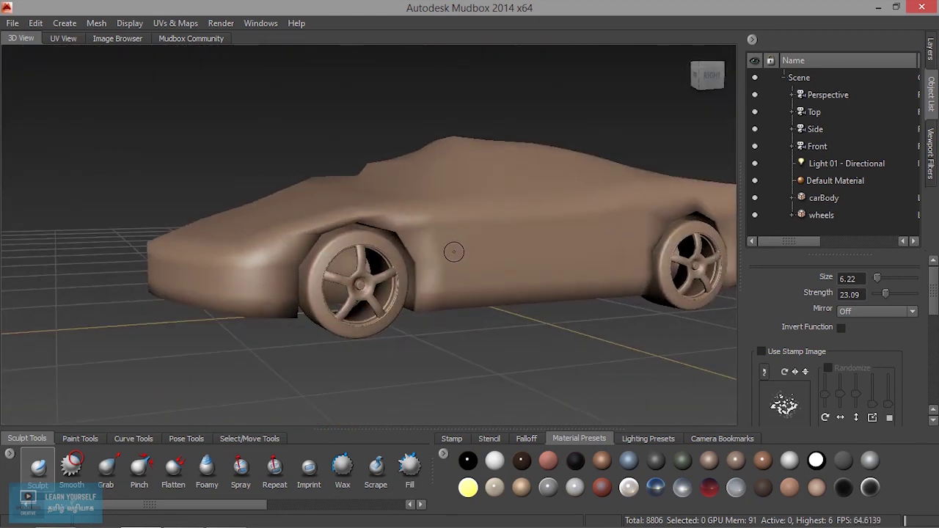
# Step: Step the mesh back up to level 5 and zoom in on the hood grooves
pyautogui.press('pageup')
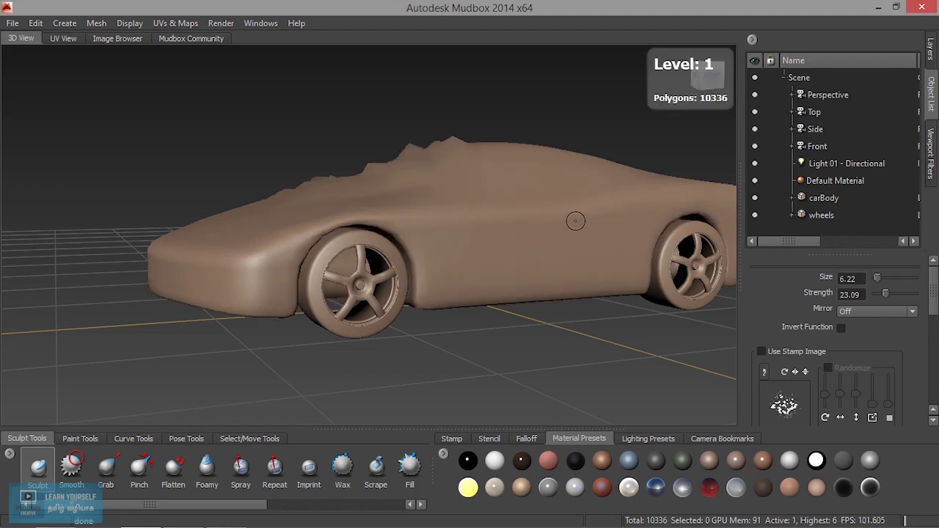
pyautogui.press('pageup')
pyautogui.press('pageup')
pyautogui.press('pageup')
pyautogui.press('pageup')
pyautogui.press('pageup')
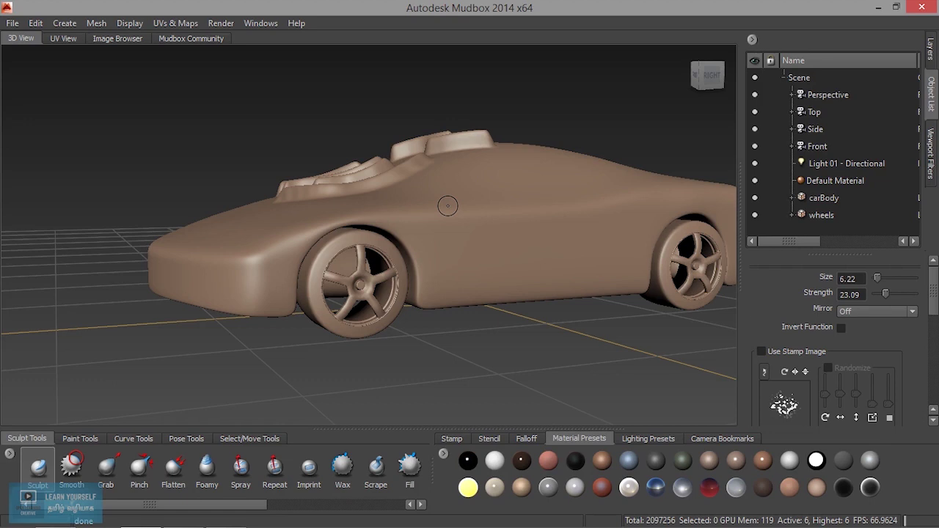
pyautogui.moveTo(431, 237)
pyautogui.keyDown('alt'); pyautogui.mouseDown()
pyautogui.moveTo(543, 284)
pyautogui.moveTo(561, 270)
pyautogui.mouseUp(); pyautogui.keyUp('alt')
pyautogui.scroll(3, 542, 284)
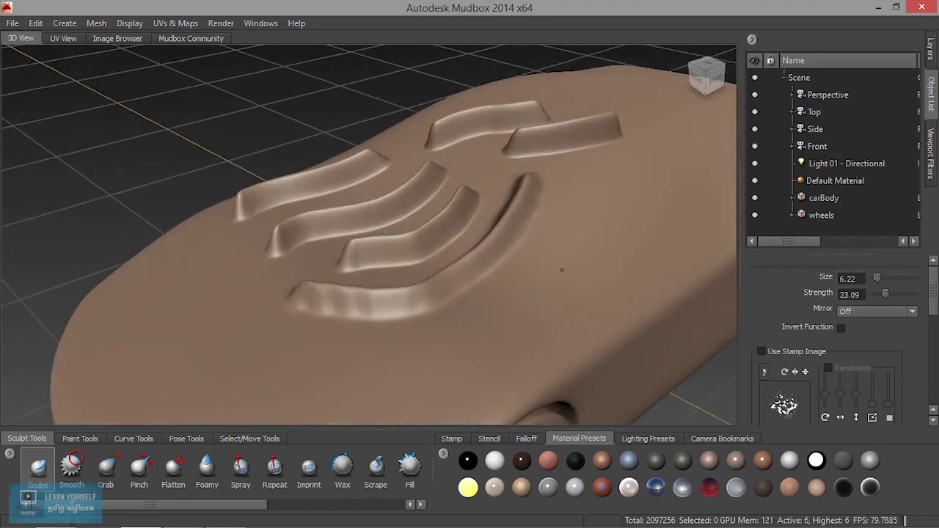
pyautogui.scroll(-3, 561, 270)
pyautogui.scroll(2, 472, 277)
pyautogui.scroll(3, 480, 268)
pyautogui.moveTo(480, 268)
pyautogui.keyDown('alt'); pyautogui.mouseDown()
pyautogui.moveTo(440, 266)
pyautogui.moveTo(488, 268)
pyautogui.mouseUp(); pyautogui.keyUp('alt')
# Step: Select the Smooth brush and step the car body down to level 2, showing coarse grooves
pyautogui.click(72, 466)
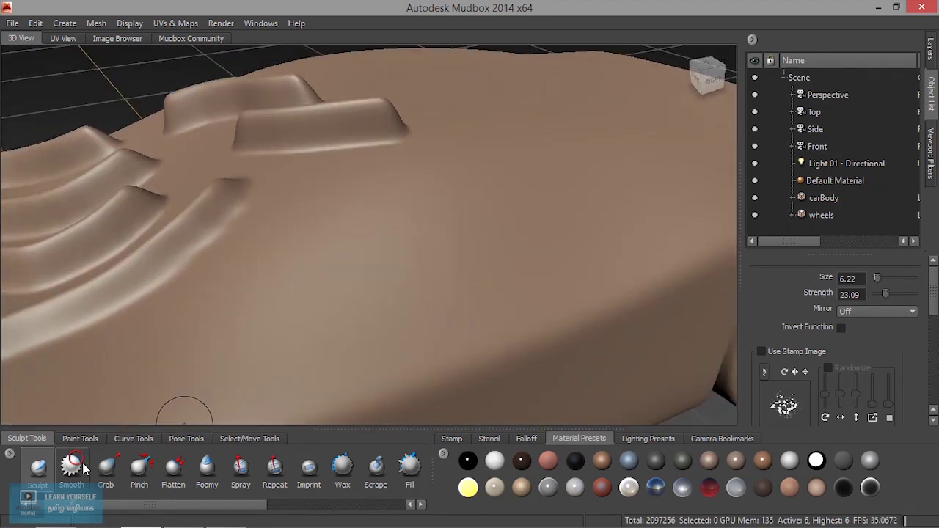
pyautogui.moveTo(188, 325)
pyautogui.keyDown('alt'); pyautogui.mouseDown()
pyautogui.moveTo(304, 283)
pyautogui.moveTo(286, 300)
pyautogui.mouseUp(); pyautogui.keyUp('alt')
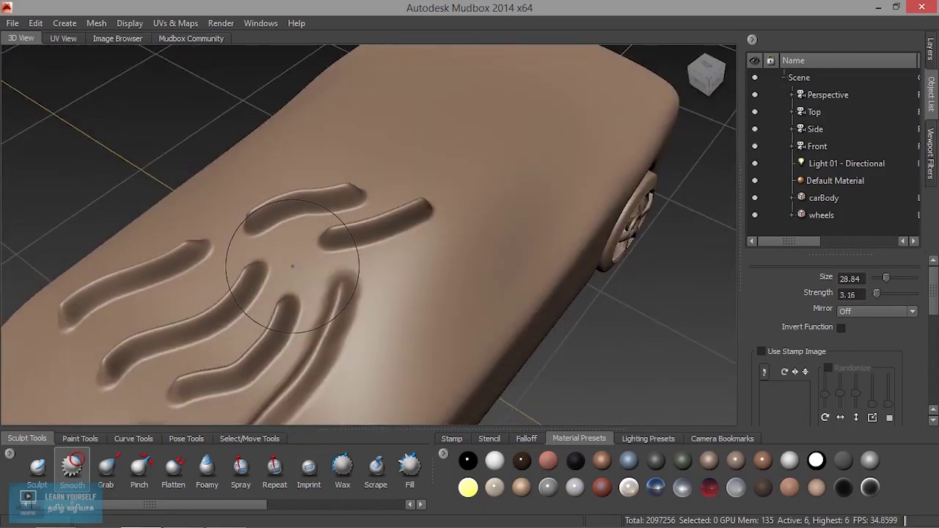
pyautogui.press('pageup')
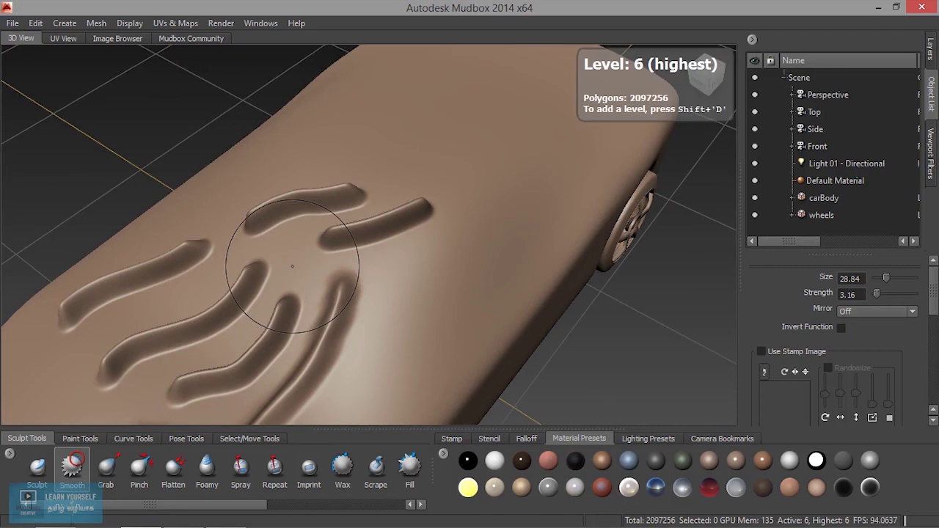
pyautogui.press('pagedown')
pyautogui.press('pagedown')
pyautogui.press('pagedown')
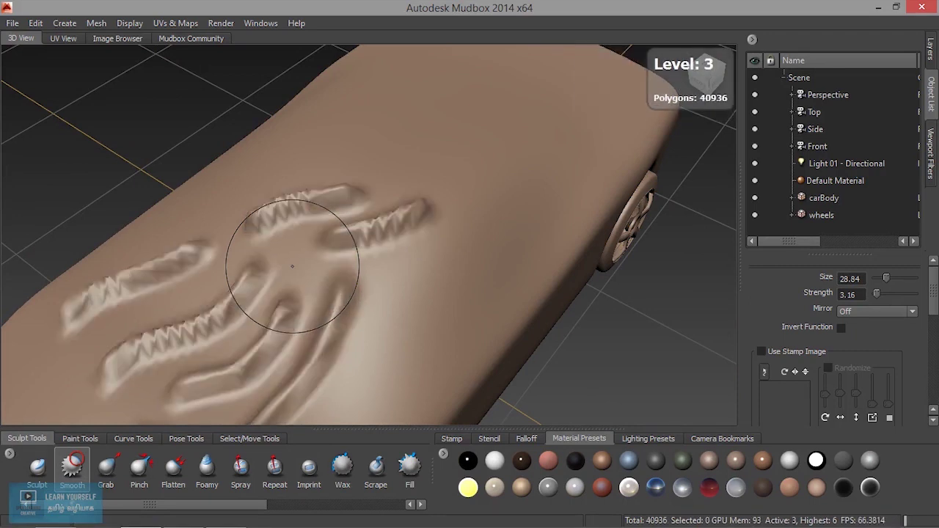
pyautogui.press('pagedown')
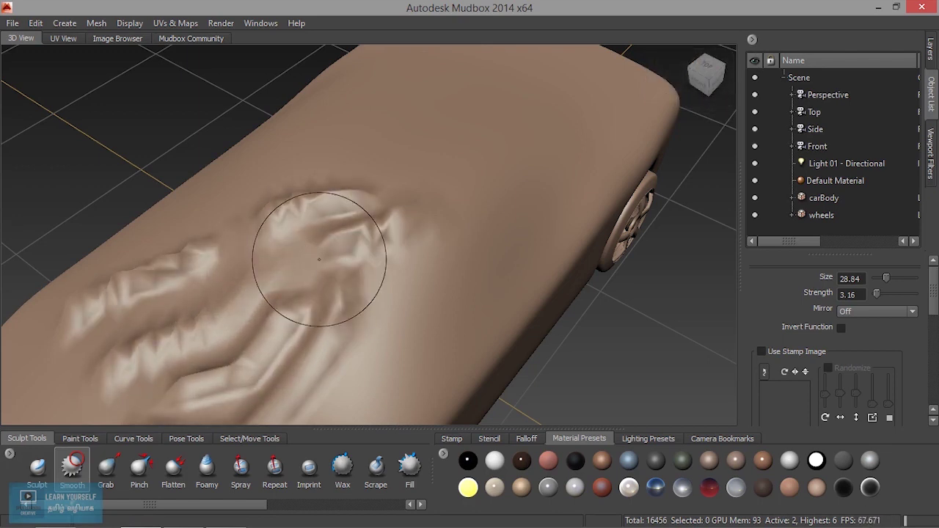
pyautogui.moveTo(340, 290)
pyautogui.keyDown('alt'); pyautogui.mouseDown()
pyautogui.moveTo(363, 262)
pyautogui.moveTo(315, 272)
pyautogui.moveTo(91, 105)
pyautogui.mouseUp(); pyautogui.keyUp('alt')
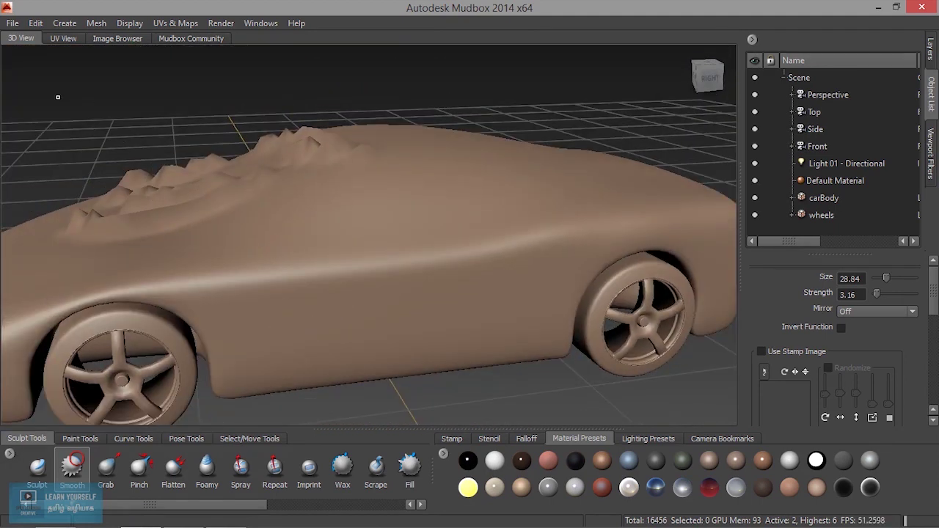
pyautogui.click(10, 25)
# Step: Start a new scene without saving the car, and select the plane
pyautogui.click(55, 36)
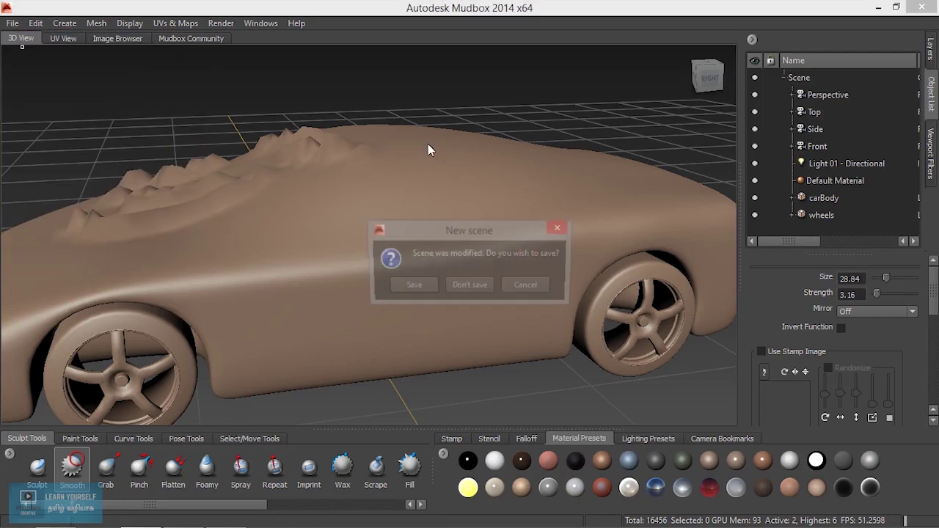
pyautogui.click(490, 287)
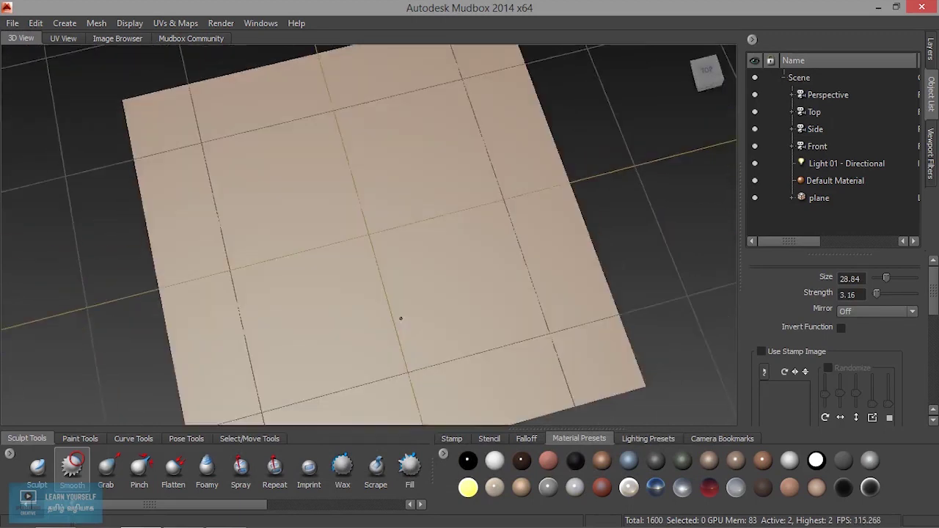
pyautogui.rightClick(428, 213)
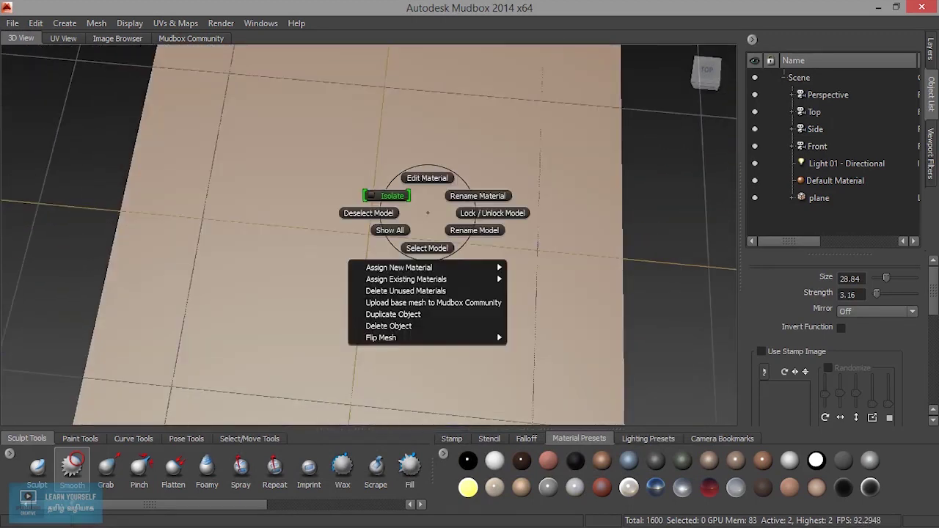
pyautogui.click(670, 193)
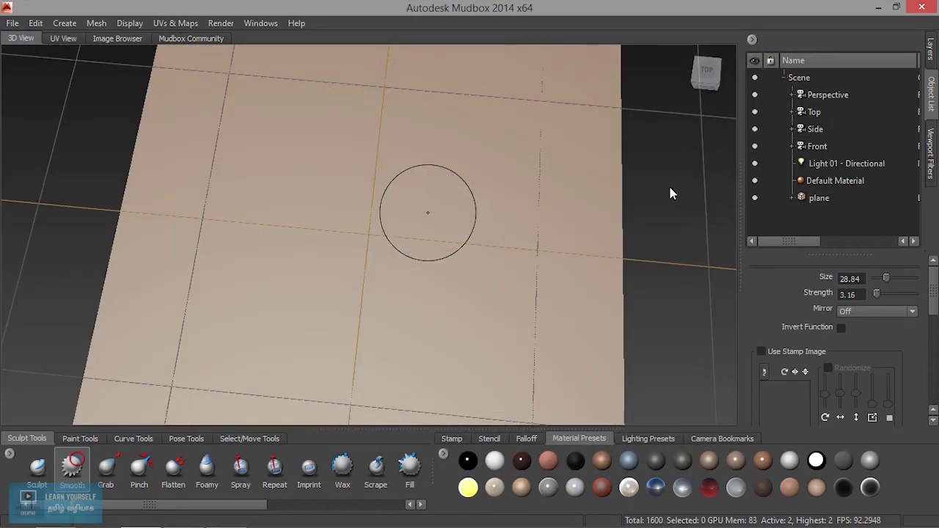
pyautogui.moveTo(669, 189); pyautogui.dragTo(666, 222, button='right')
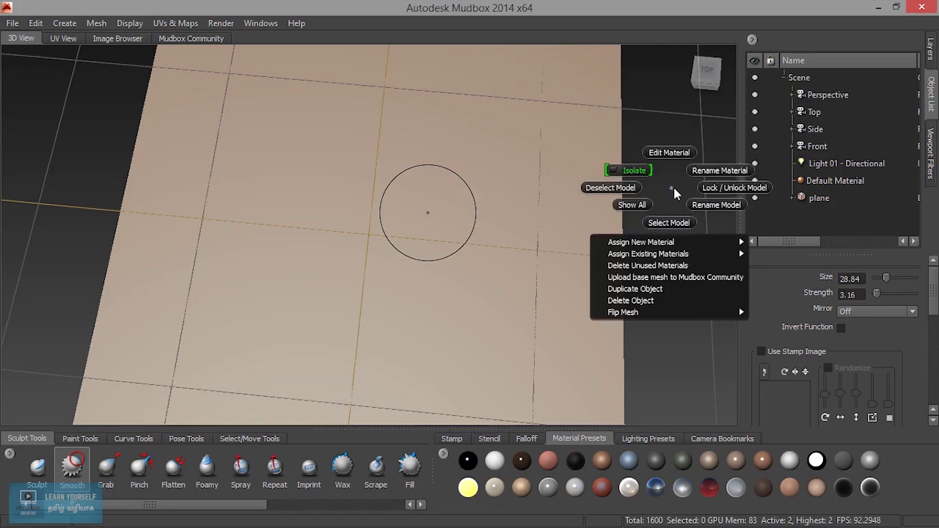
# Step: Subdivide the plane to level 7 (1,638,400 polygons), then hide wireframe and grid
pyautogui.rightClick(672, 213)
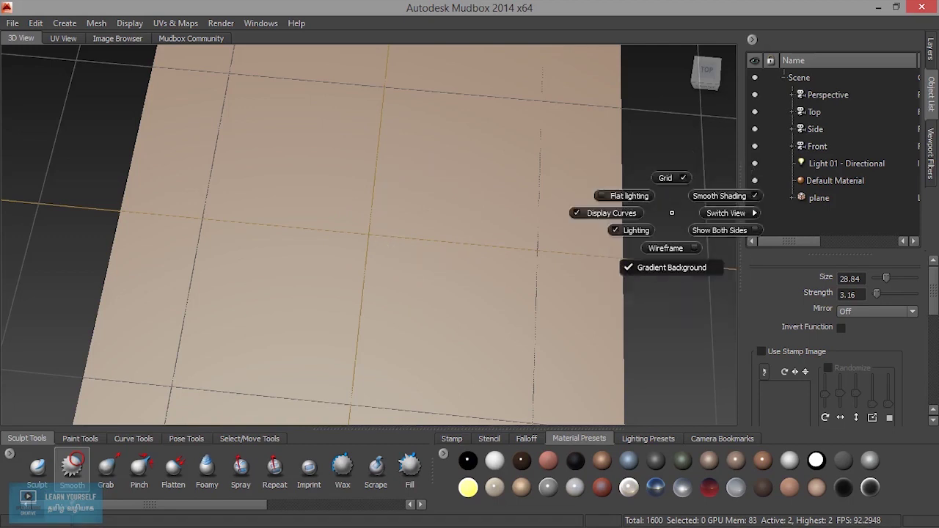
pyautogui.click(668, 250)
pyautogui.keyDown('alt'); pyautogui.moveTo(541, 247); pyautogui.dragTo(458, 249, button='right'); pyautogui.keyUp('alt')
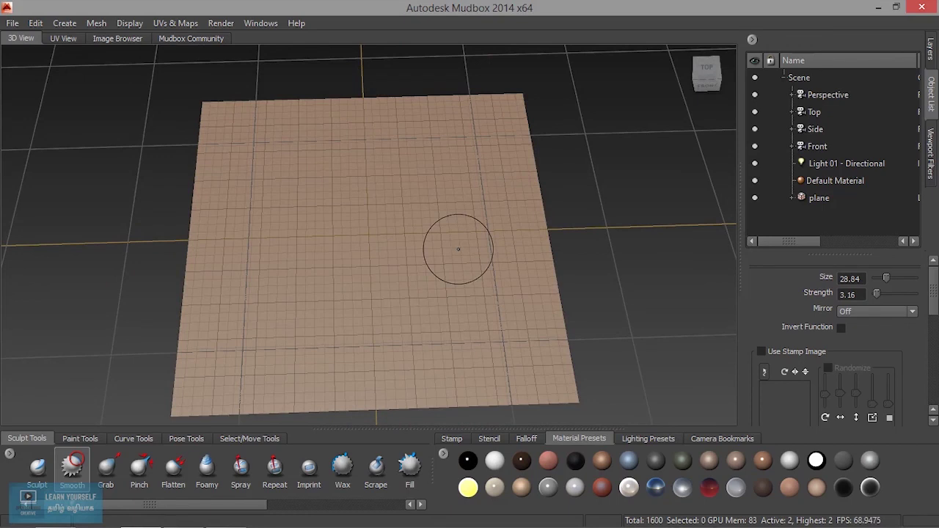
pyautogui.hotkey('shift', 'd')
pyautogui.hotkey('shift', 'd')
pyautogui.hotkey('shift', 'd')
pyautogui.hotkey('shift', 'd')
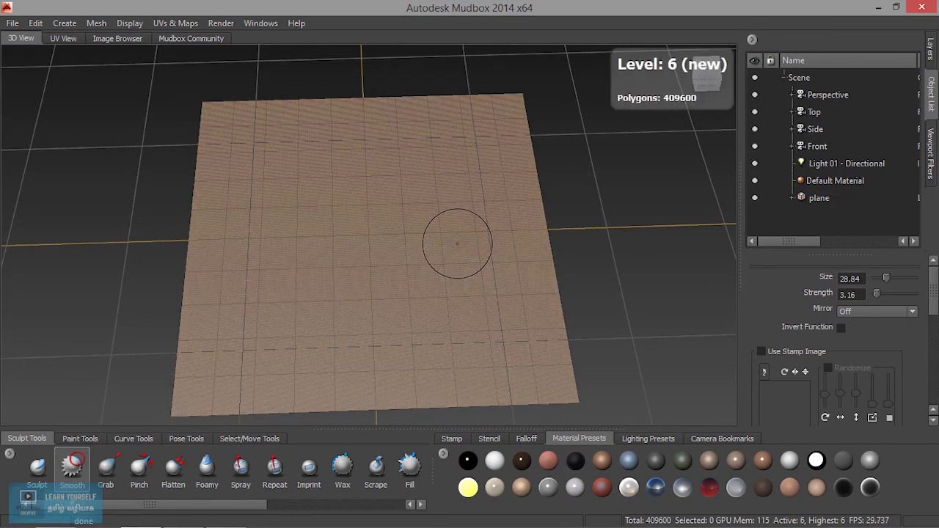
pyautogui.hotkey('shift', 'd')
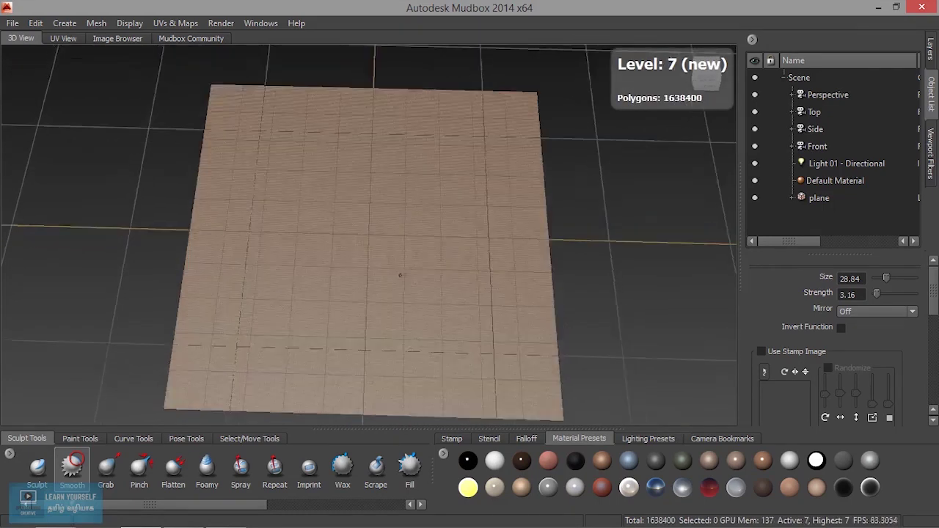
pyautogui.moveTo(621, 193)
pyautogui.keyDown('ctrl'); pyautogui.keyDown('shift'); pyautogui.mouseDown(button='right')
pyautogui.moveTo(614, 229)
pyautogui.moveTo(627, 165)
pyautogui.mouseUp(button='right'); pyautogui.keyUp('shift'); pyautogui.keyUp('ctrl')
pyautogui.moveTo(600, 195)
pyautogui.keyDown('alt'); pyautogui.mouseDown()
pyautogui.moveTo(476, 216)
pyautogui.moveTo(489, 218)
pyautogui.moveTo(461, 137)
pyautogui.moveTo(446, 164)
pyautogui.mouseUp(); pyautogui.keyUp('alt')
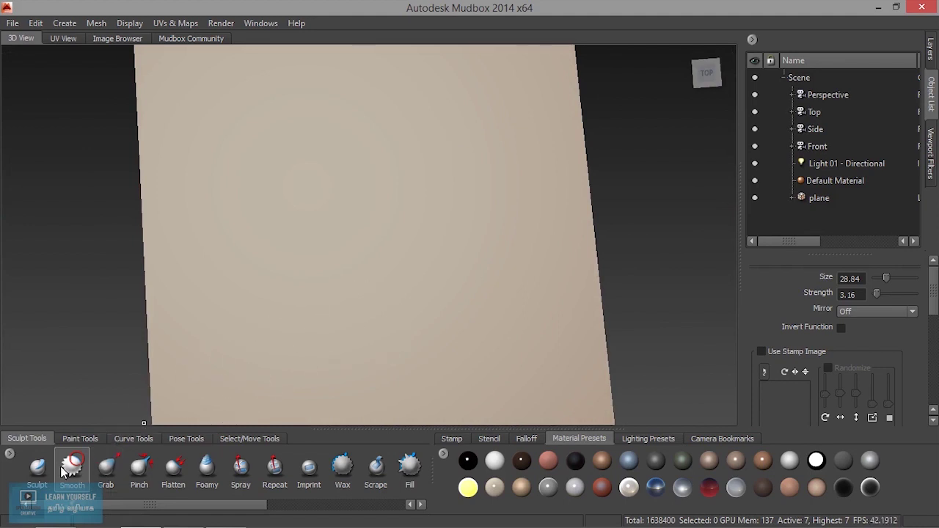
pyautogui.click(38, 468)
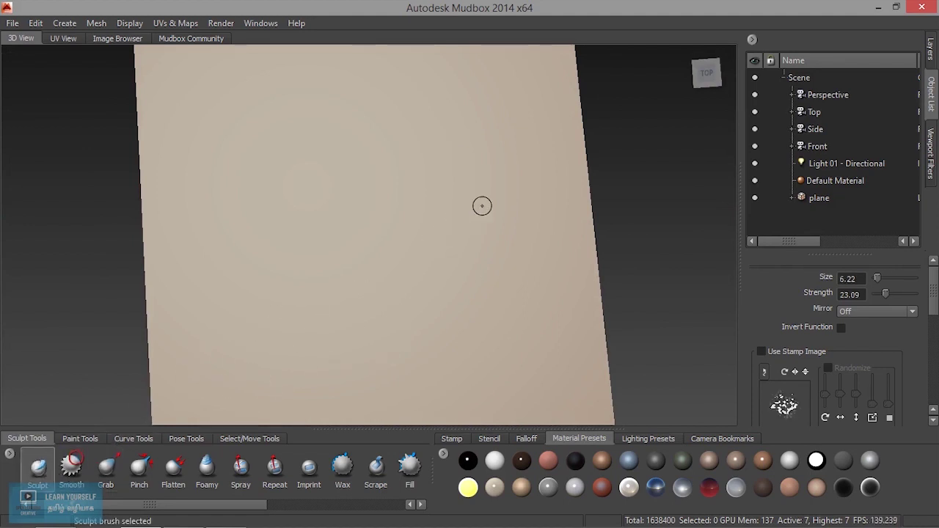
# Step: Sculpt a curved ridge across the plane with the Sculpt brush
pyautogui.keyDown('alt'); pyautogui.moveTo(457, 219); pyautogui.dragTo(479, 201); pyautogui.keyUp('alt')
pyautogui.moveTo(470, 100)
pyautogui.mouseDown()
pyautogui.moveTo(447, 153)
pyautogui.moveTo(451, 318)
pyautogui.mouseUp()
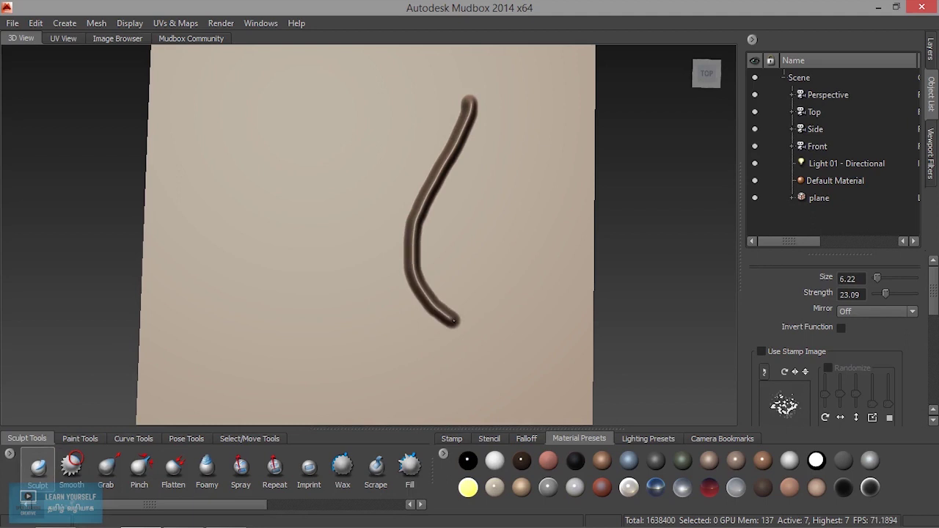
pyautogui.moveTo(461, 254)
pyautogui.keyDown('alt'); pyautogui.mouseDown()
pyautogui.moveTo(390, 227)
pyautogui.moveTo(490, 237)
pyautogui.moveTo(434, 236)
pyautogui.moveTo(446, 255)
pyautogui.mouseUp(); pyautogui.keyUp('alt')
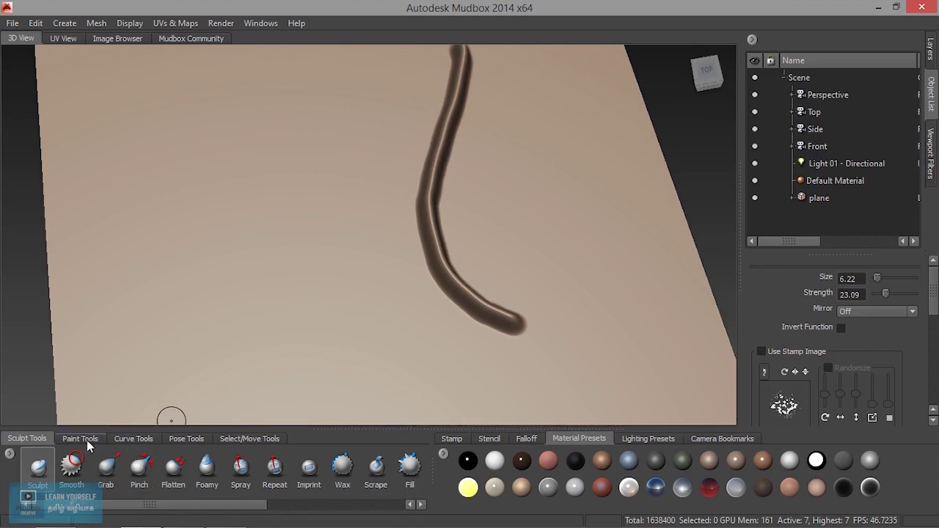
# Step: Apply a stamp image to the brush, enlarge it to 30.23, and dab left of the ridge
pyautogui.click(459, 439)
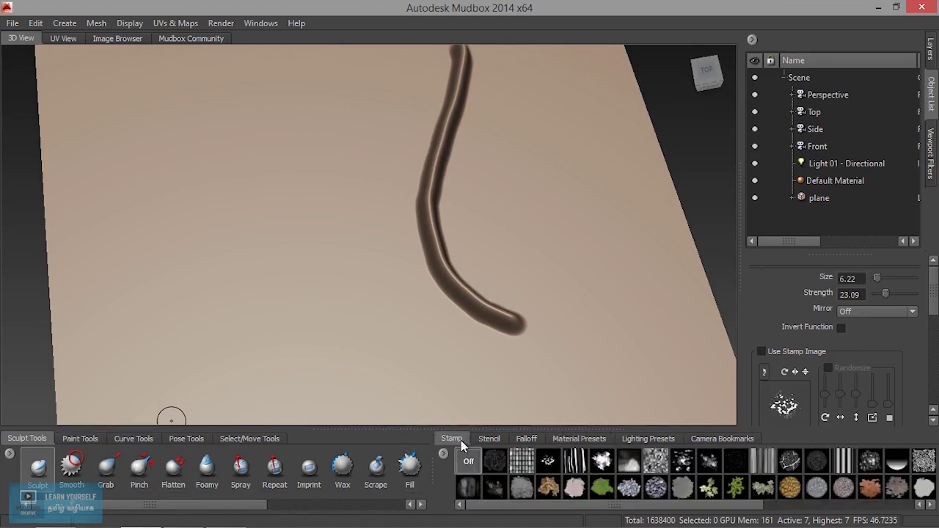
pyautogui.click(490, 464)
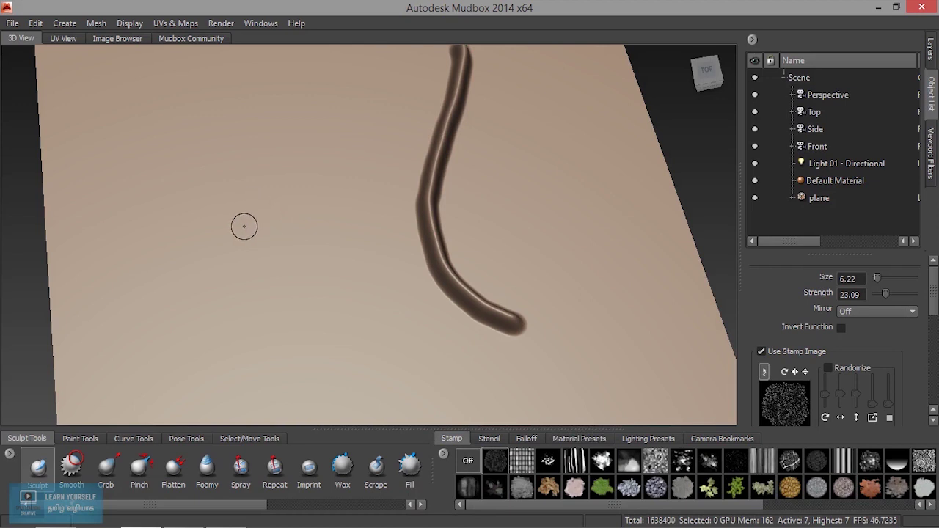
pyautogui.moveTo(243, 179); pyautogui.dragTo(293, 178)
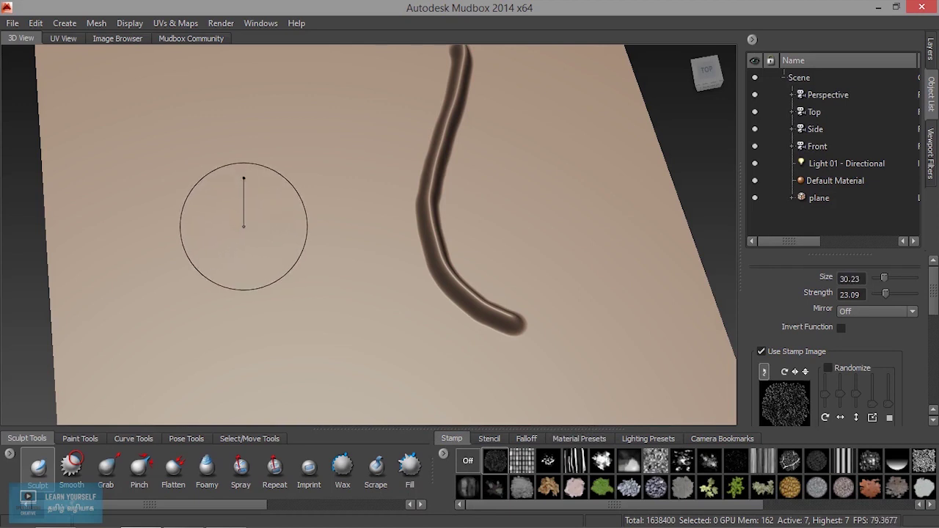
pyautogui.click(236, 145)
# Step: Paint a hooked stamp-textured patch left of the ridge and inspect it from a low angle
pyautogui.moveTo(236, 145)
pyautogui.mouseDown()
pyautogui.moveTo(206, 250)
pyautogui.moveTo(291, 270)
pyautogui.moveTo(262, 345)
pyautogui.mouseUp()
pyautogui.moveTo(316, 283)
pyautogui.keyDown('alt'); pyautogui.mouseDown()
pyautogui.moveTo(428, 189)
pyautogui.moveTo(314, 210)
pyautogui.moveTo(438, 233)
pyautogui.mouseUp(); pyautogui.keyUp('alt')
pyautogui.keyDown('alt'); pyautogui.moveTo(438, 233); pyautogui.dragTo(458, 246, button='right'); pyautogui.keyUp('alt')
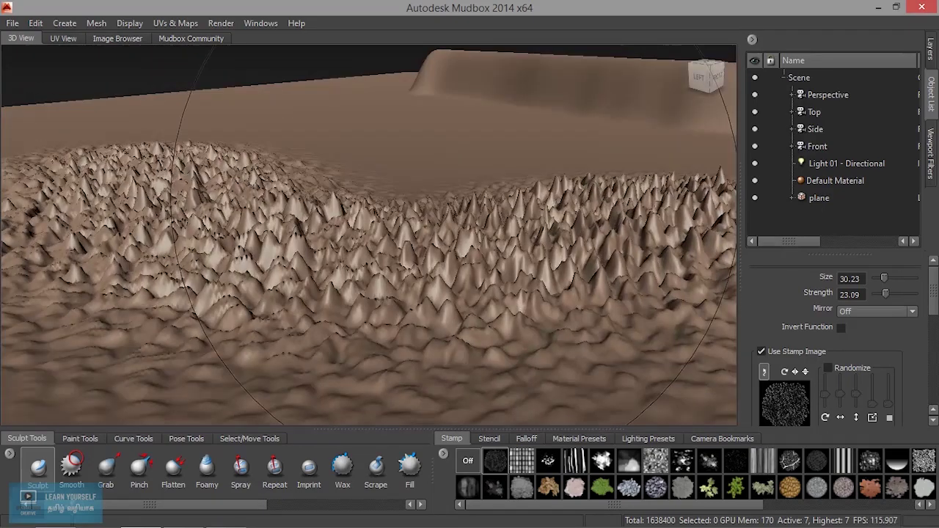
pyautogui.keyDown('alt'); pyautogui.moveTo(458, 245); pyautogui.dragTo(420, 239); pyautogui.keyUp('alt')
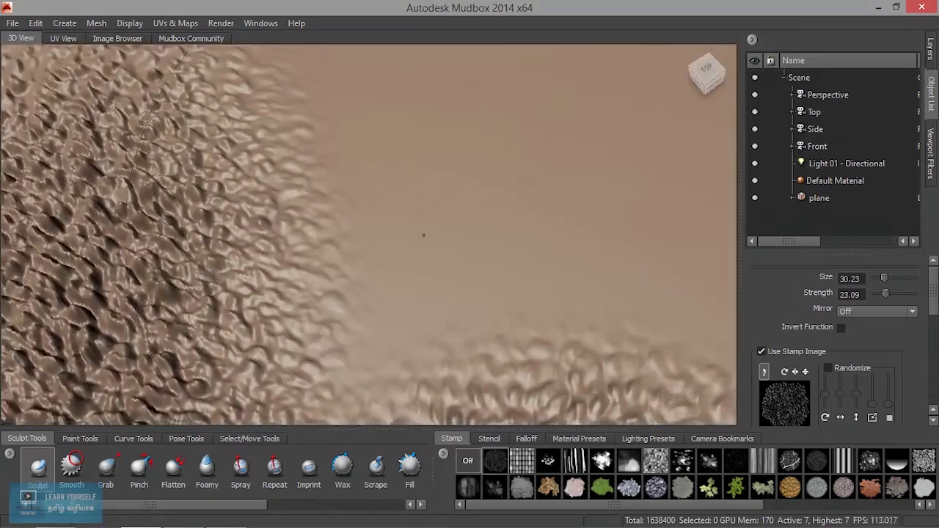
# Step: Stamp more bumpy texture over the plane's centre and lower the brush strength
pyautogui.moveTo(421, 238); pyautogui.dragTo(368, 210)
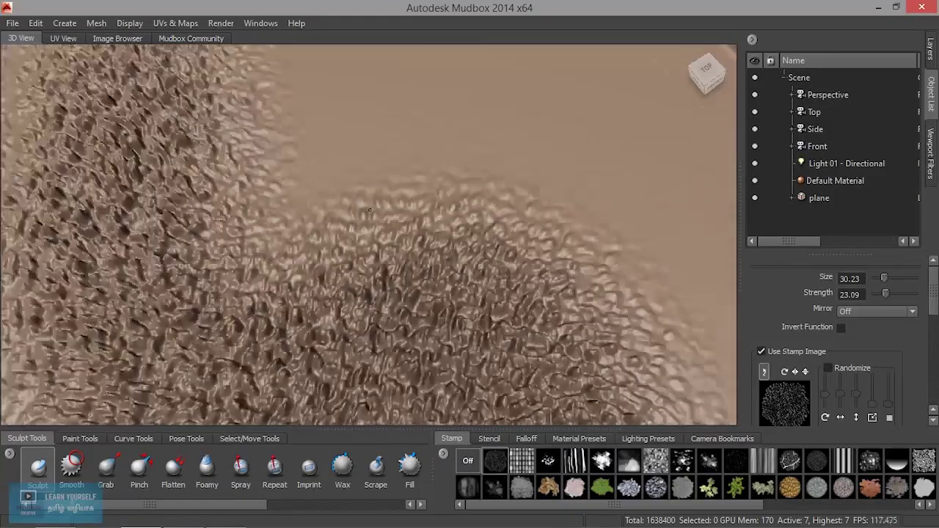
pyautogui.keyDown('alt'); pyautogui.moveTo(369, 209); pyautogui.dragTo(396, 176, button='right'); pyautogui.keyUp('alt')
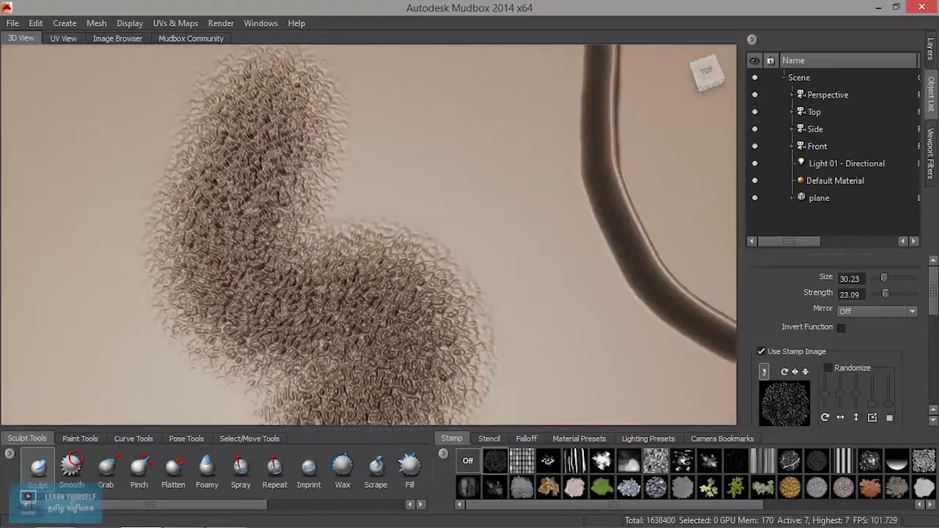
pyautogui.moveTo(400, 161); pyautogui.dragTo(403, 235)
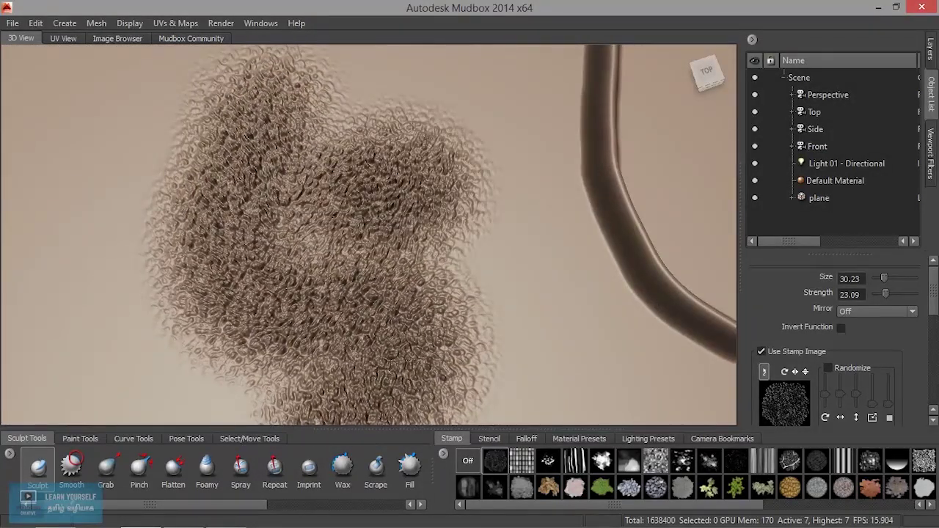
pyautogui.moveTo(449, 175); pyautogui.dragTo(450, 94)
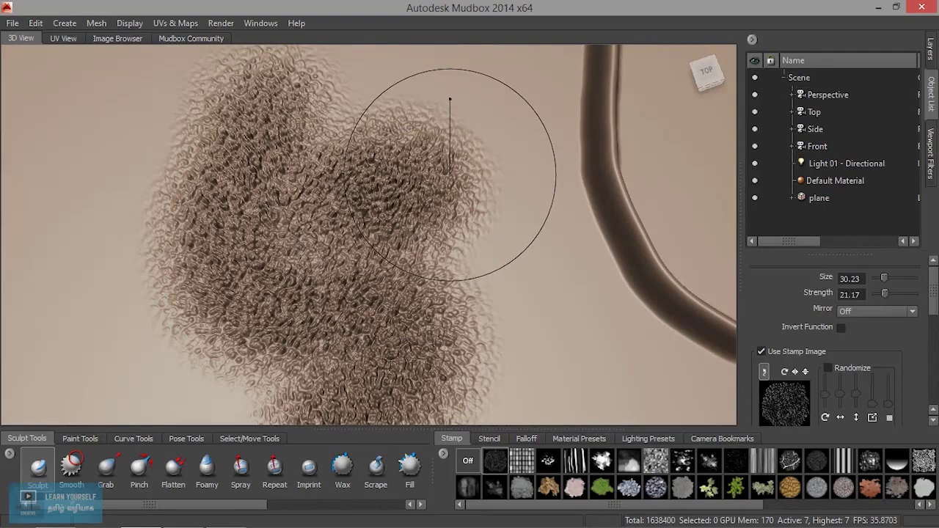
pyautogui.moveTo(451, 220)
pyautogui.keyDown('alt'); pyautogui.mouseDown()
pyautogui.moveTo(378, 257)
pyautogui.moveTo(487, 334)
pyautogui.moveTo(419, 220)
pyautogui.moveTo(184, 306)
pyautogui.moveTo(175, 283)
pyautogui.moveTo(310, 275)
pyautogui.moveTo(356, 256)
pyautogui.moveTo(325, 314)
pyautogui.moveTo(272, 330)
pyautogui.moveTo(359, 300)
pyautogui.moveTo(201, 376)
pyautogui.moveTo(357, 342)
pyautogui.moveTo(399, 310)
pyautogui.moveTo(217, 411)
pyautogui.moveTo(533, 283)
pyautogui.mouseUp(); pyautogui.keyUp('alt')
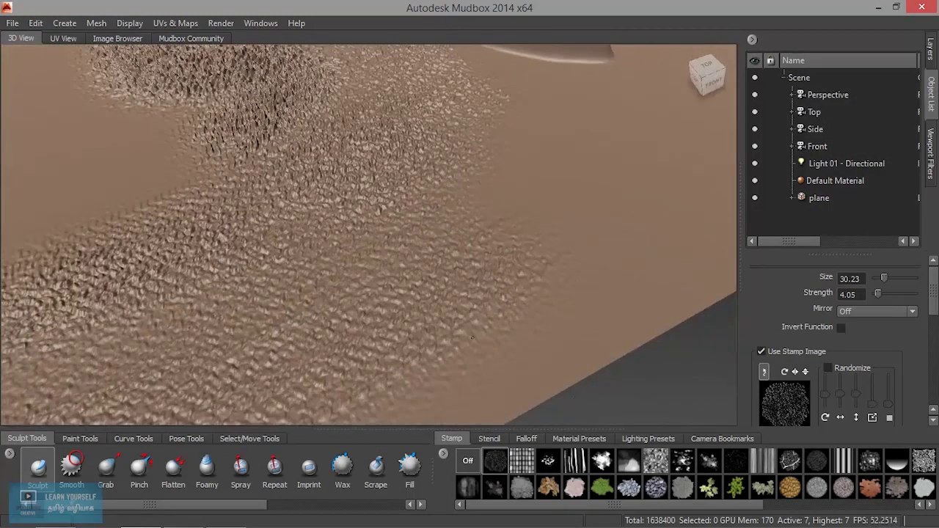
# Step: Paint denser stamp strokes at Strength about 4 across the lower plane to the right of the ridge
pyautogui.moveTo(472, 337)
pyautogui.mouseDown()
pyautogui.moveTo(528, 286)
pyautogui.moveTo(440, 367)
pyautogui.moveTo(579, 202)
pyautogui.moveTo(517, 250)
pyautogui.moveTo(507, 158)
pyautogui.mouseUp()
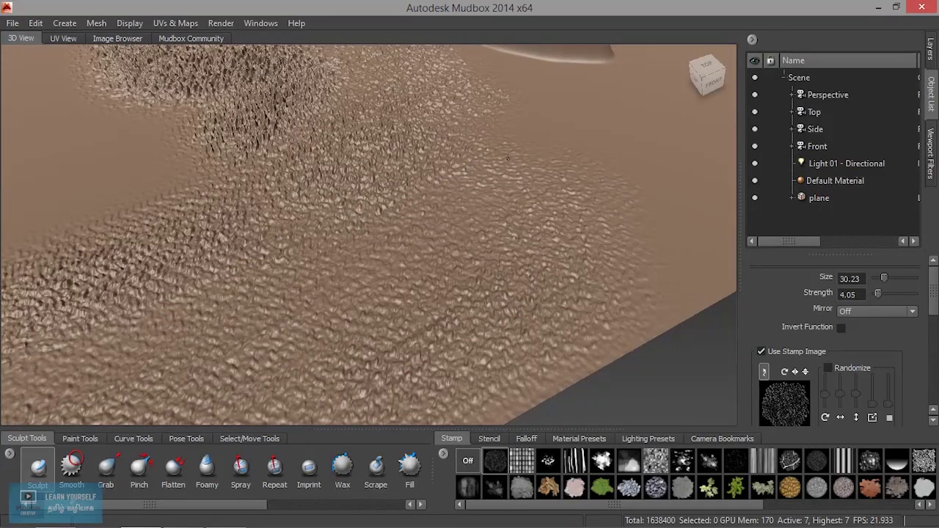
pyautogui.moveTo(632, 199)
pyautogui.keyDown('alt'); pyautogui.mouseDown()
pyautogui.moveTo(343, 252)
pyautogui.moveTo(506, 195)
pyautogui.moveTo(377, 283)
pyautogui.moveTo(387, 283)
pyautogui.moveTo(284, 276)
pyautogui.moveTo(577, 255)
pyautogui.mouseUp(); pyautogui.keyUp('alt')
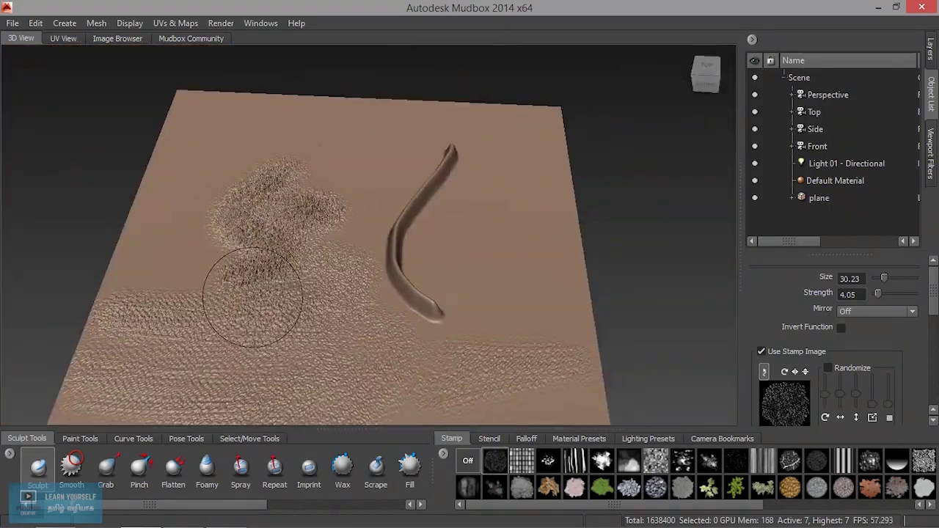